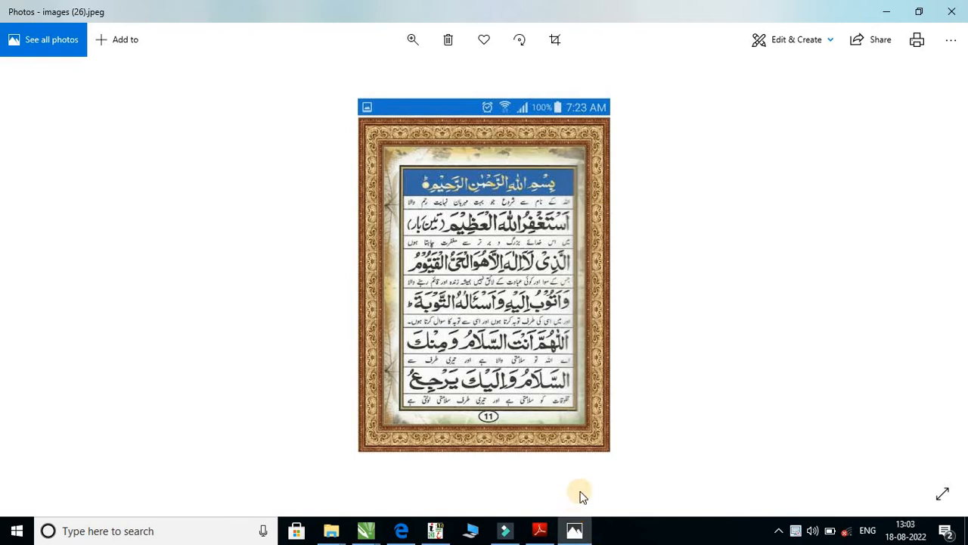
Switch to Adobe Reader and examine the bordered Arabic page layout in 113.pdf.
{"action": "left_click", "coordinate": [537, 530]}
{"action": "scroll", "coordinate": [580, 436], "scroll_direction": "down", "scroll_amount": 4}
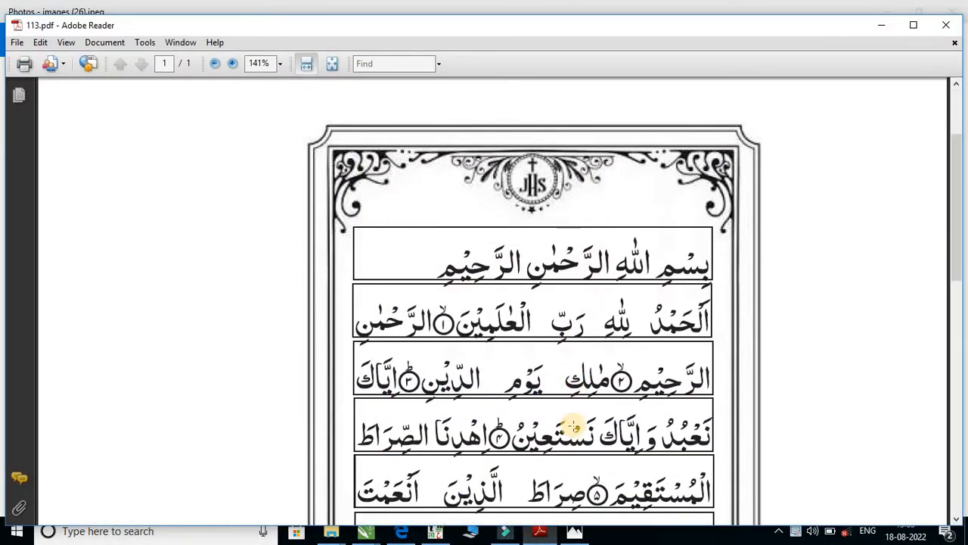
{"action": "left_click", "coordinate": [881, 25]}
Switch to InPage and go to the master page of the blank document.
{"action": "left_click", "coordinate": [437, 532]}
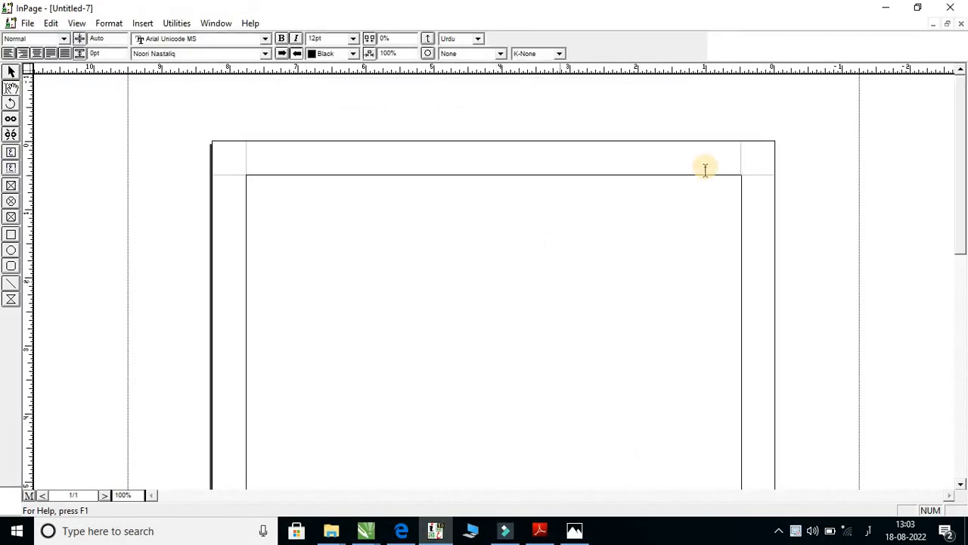
{"action": "scroll", "coordinate": [706, 168], "scroll_direction": "down", "scroll_amount": 3}
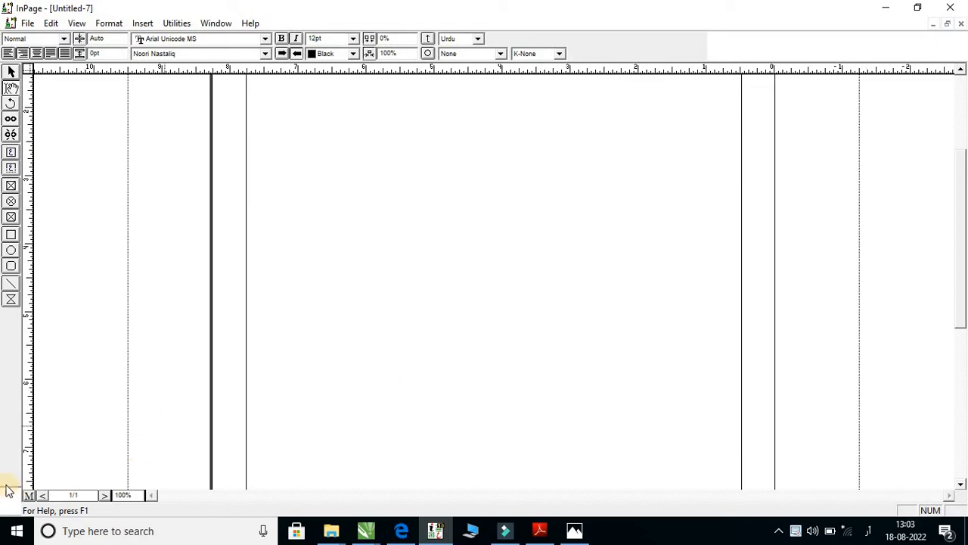
{"action": "left_click", "coordinate": [29, 496]}
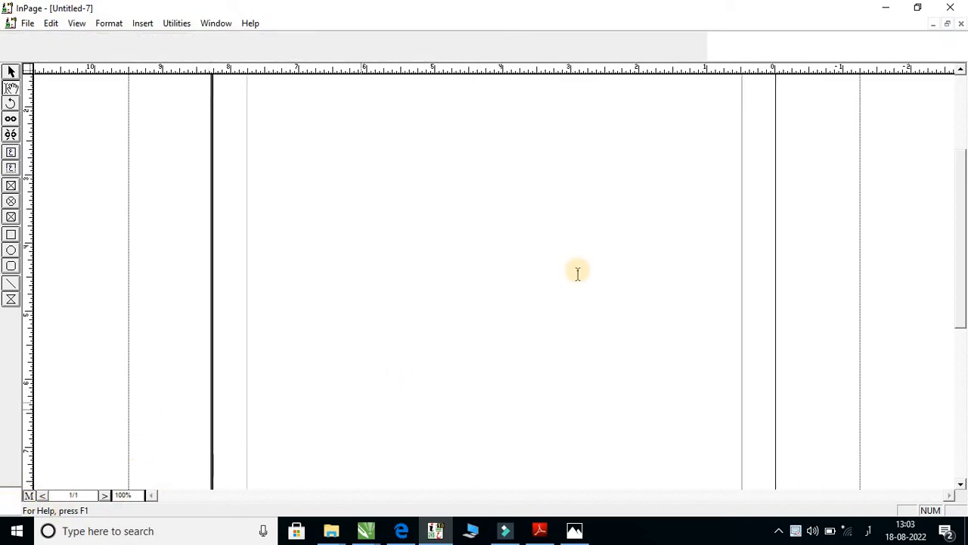
{"action": "scroll", "coordinate": [581, 267], "scroll_direction": "up", "scroll_amount": 3}
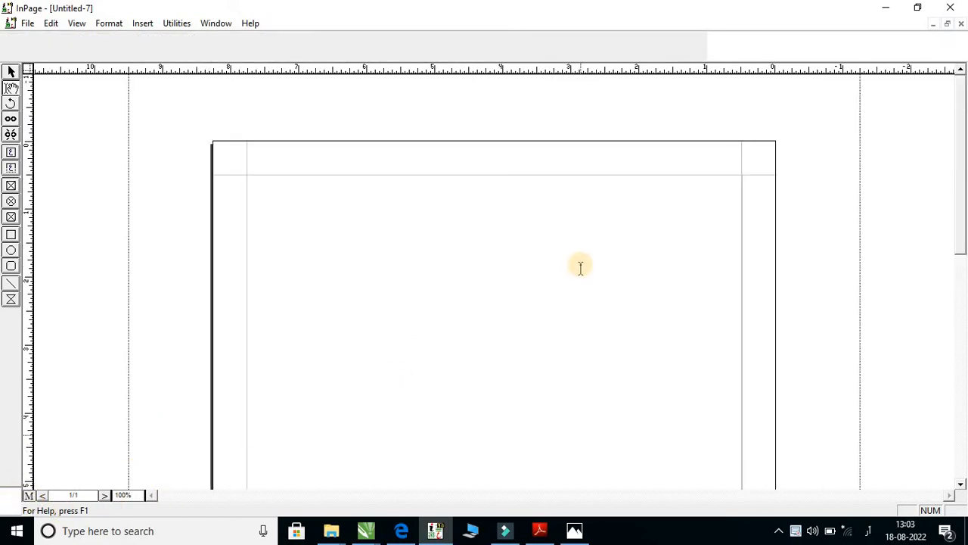
{"action": "scroll", "coordinate": [581, 266], "scroll_direction": "down", "scroll_amount": 3}
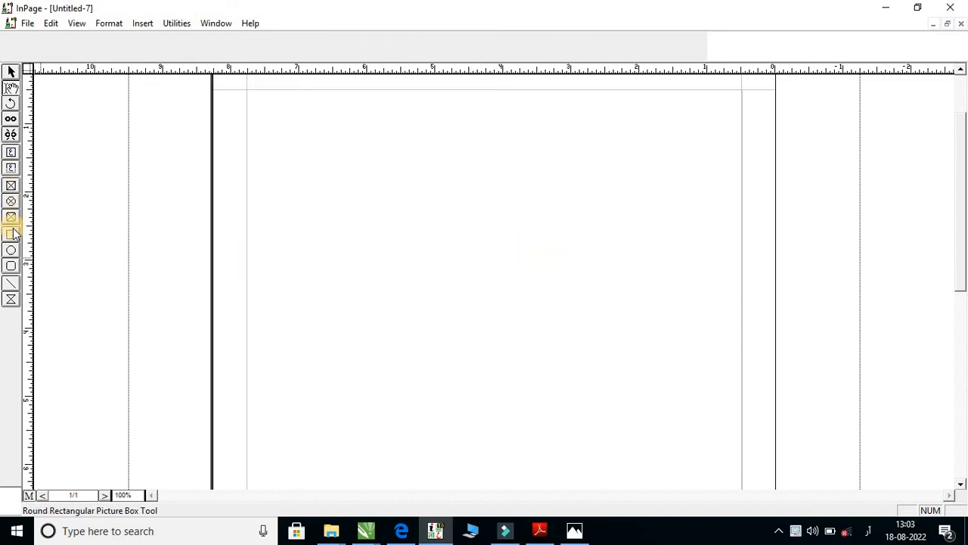
Draw a rectangular picture box about 2.8 by 4.2 inches in the middle of the page and select it.
{"action": "left_click", "coordinate": [12, 189]}
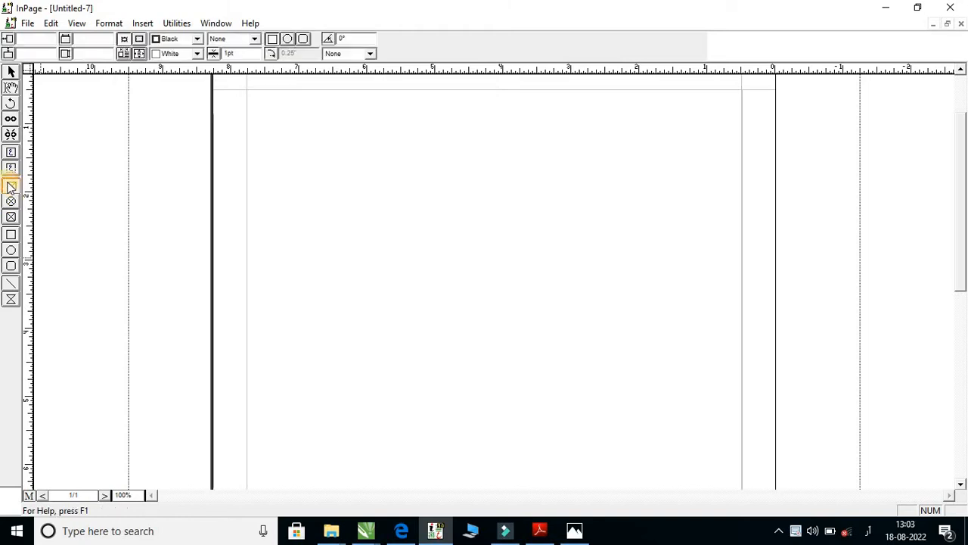
{"action": "left_click_drag", "start_coordinate": [514, 339], "coordinate": [602, 452]}
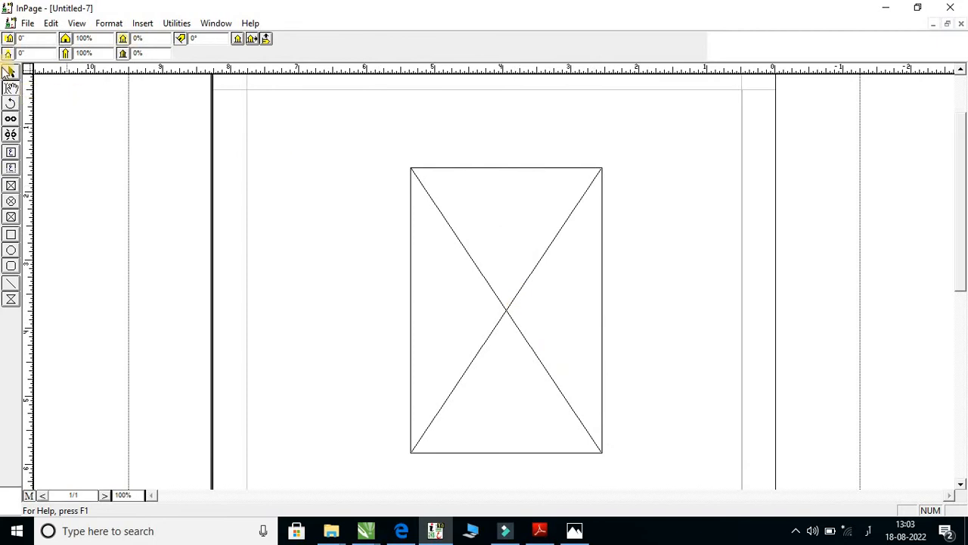
{"action": "left_click", "coordinate": [494, 201]}
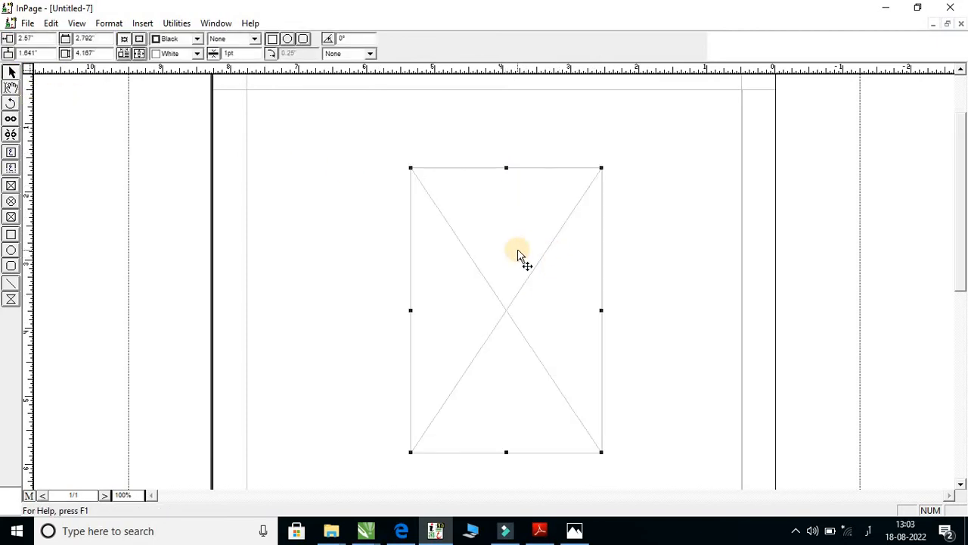
Resize the picture box to 3.5 by 5.5 inches and move it to about 2.4 inches horizontally and vertically.
{"action": "double_click", "coordinate": [106, 37]}
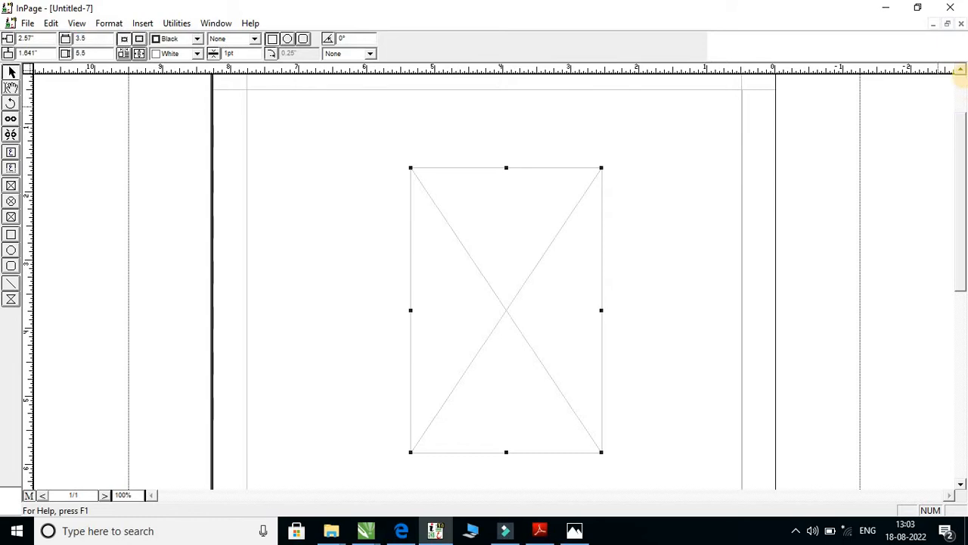
{"action": "key", "text": "Return"}
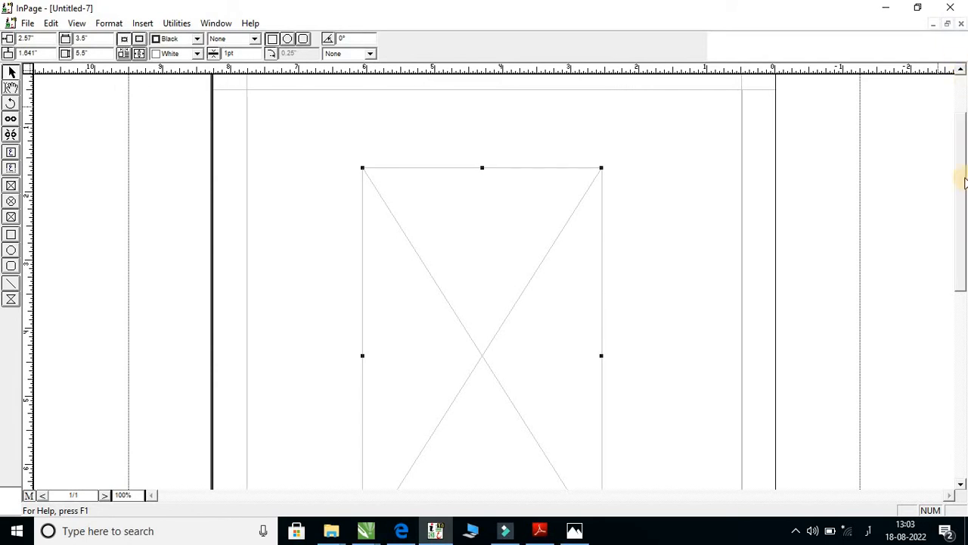
{"action": "key", "text": "ctrl+5"}
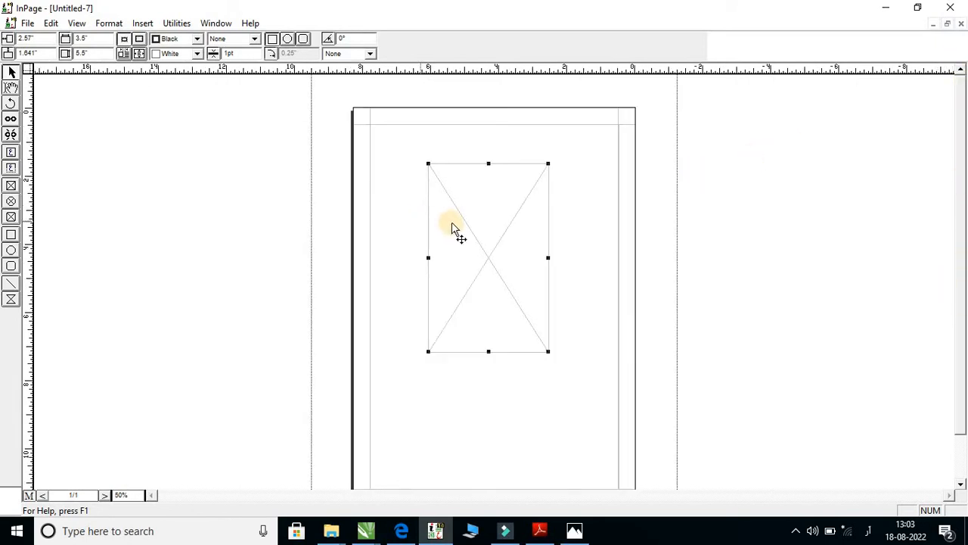
{"action": "left_click_drag", "start_coordinate": [474, 222], "coordinate": [478, 245]}
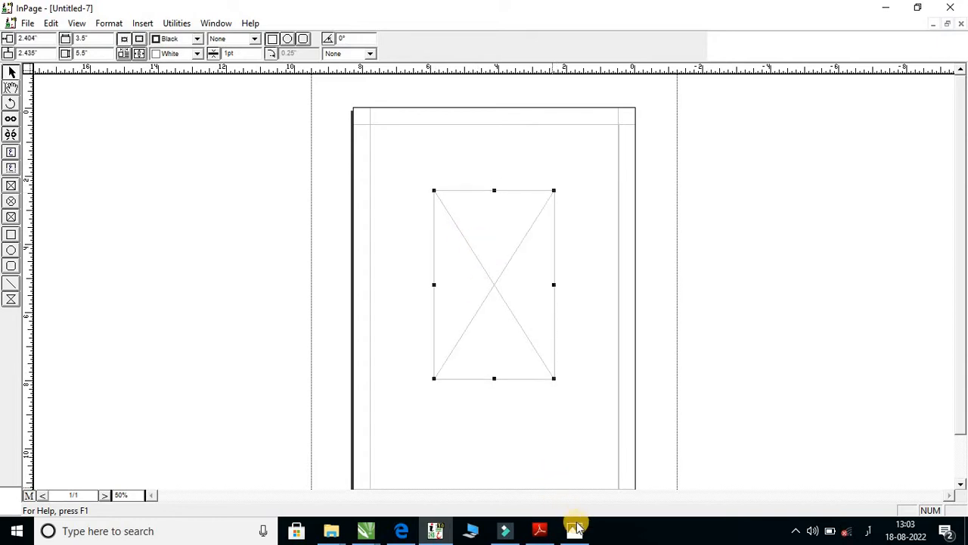
Compare the layouts of the sample PDF 113.pdf and the sample image images (26).jpeg, ending back in InPage.
{"action": "left_click", "coordinate": [538, 529]}
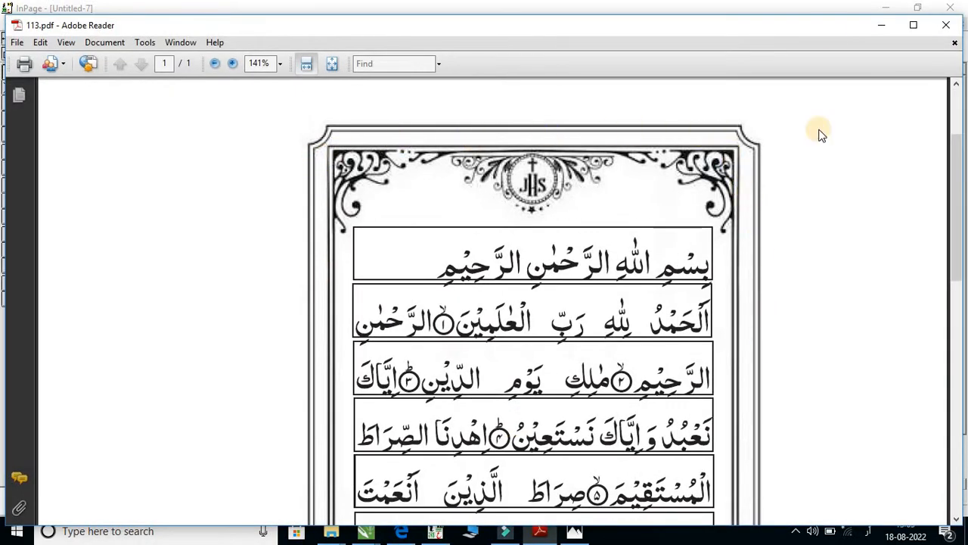
{"action": "left_click", "coordinate": [882, 25]}
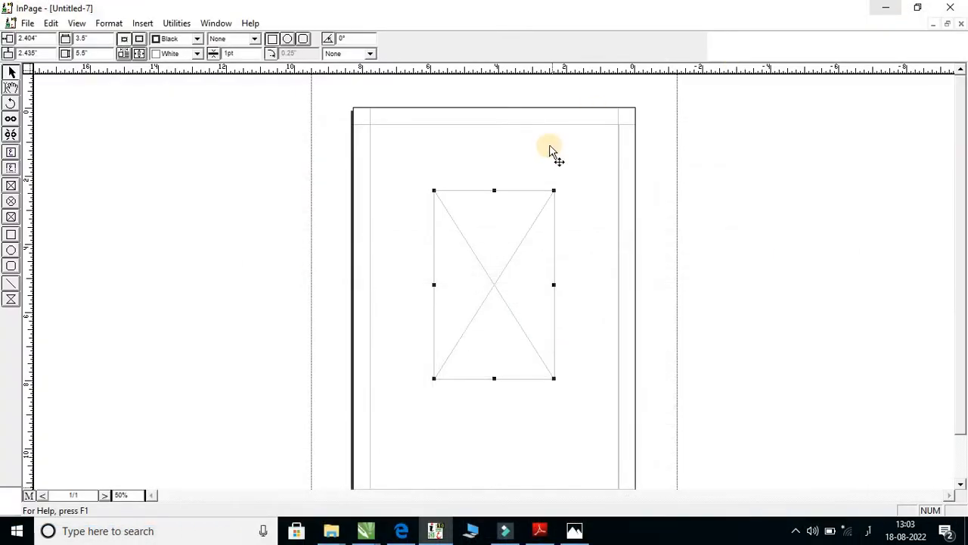
{"action": "left_click", "coordinate": [574, 530]}
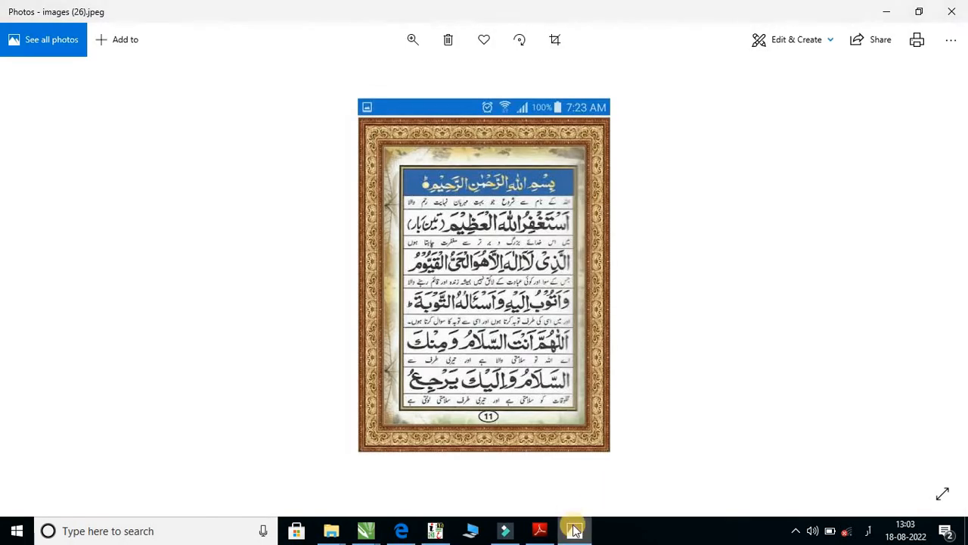
{"action": "left_click", "coordinate": [539, 530]}
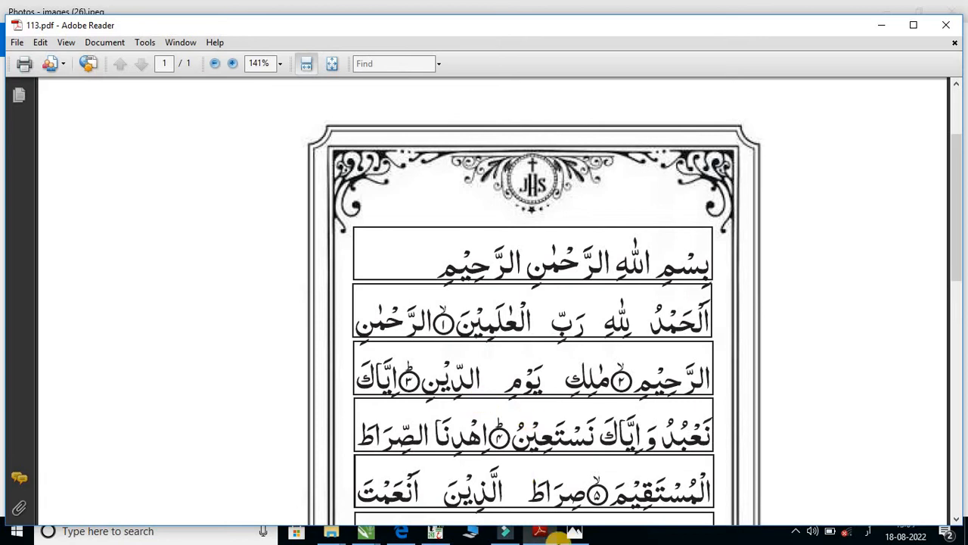
{"action": "left_click", "coordinate": [437, 532]}
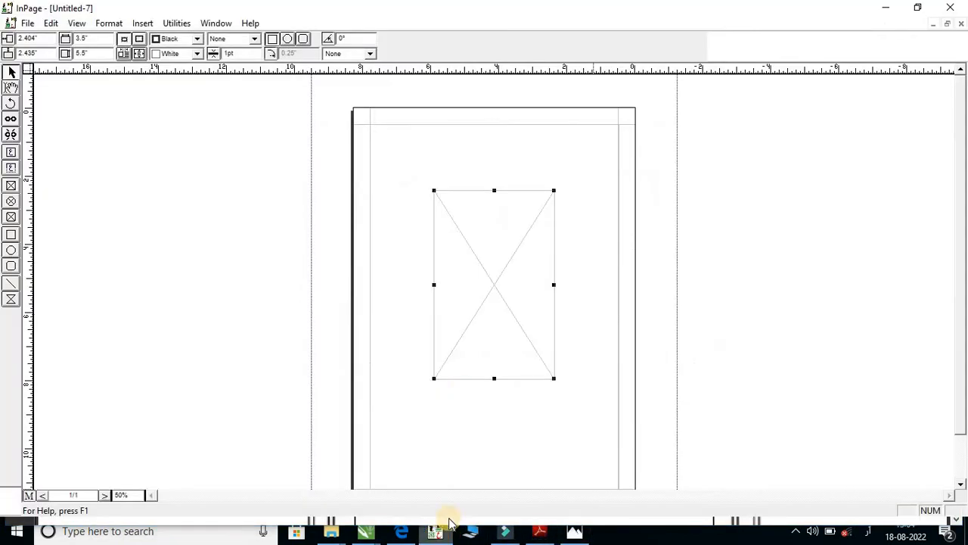
Import the picture images (27).jpeg from the Desktop into the picture box.
{"action": "left_click", "coordinate": [11, 87]}
{"action": "double_click", "coordinate": [494, 276]}
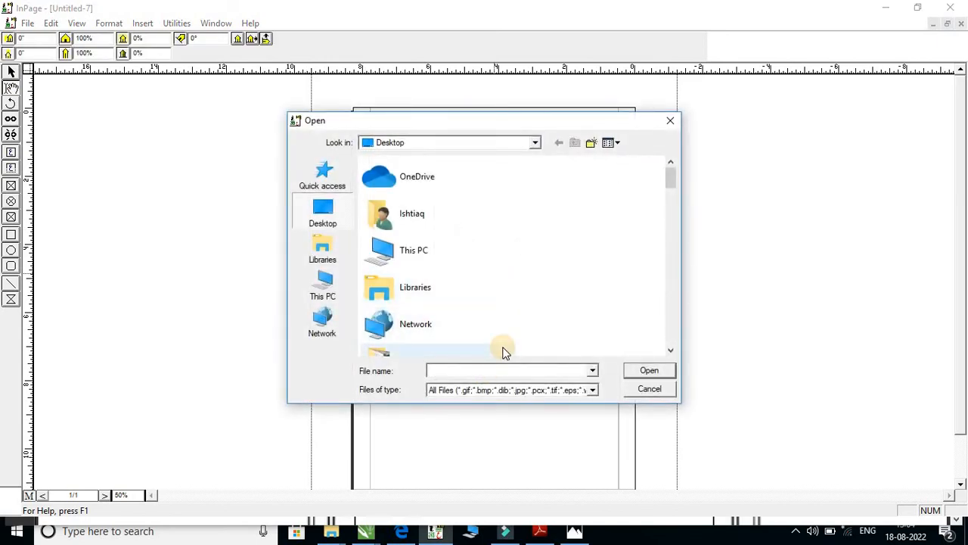
{"action": "type", "text": "ima"}
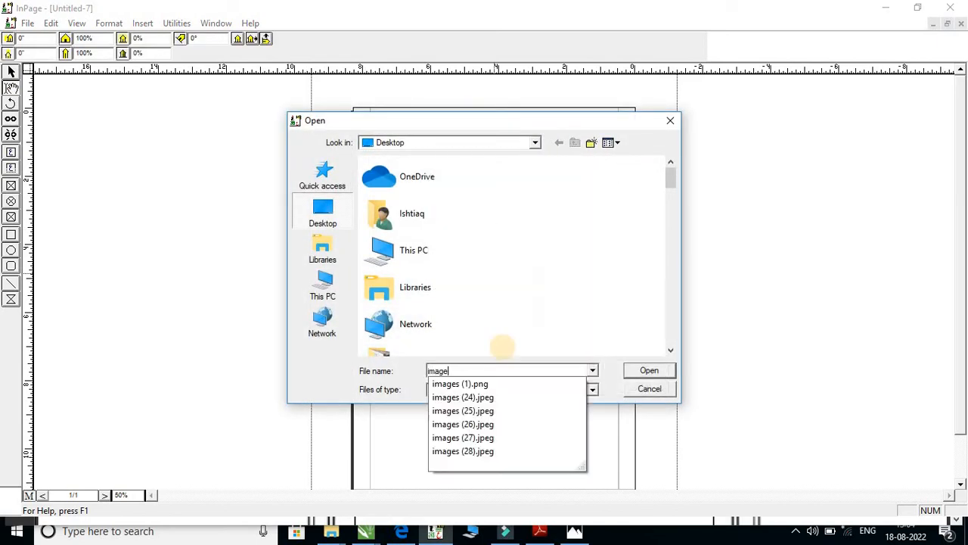
{"action": "type", "text": "ge"}
{"action": "key", "text": "Down"}
{"action": "key", "text": "Down"}
{"action": "key", "text": "Down"}
{"action": "key", "text": "Down"}
{"action": "key", "text": "Down"}
{"action": "key", "text": "Down"}
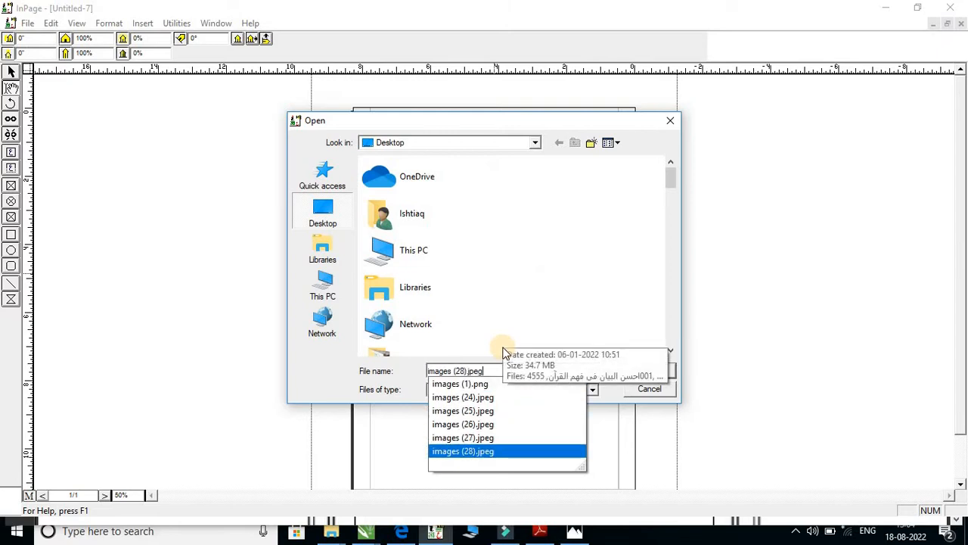
{"action": "key", "text": "Up"}
{"action": "key", "text": "Return"}
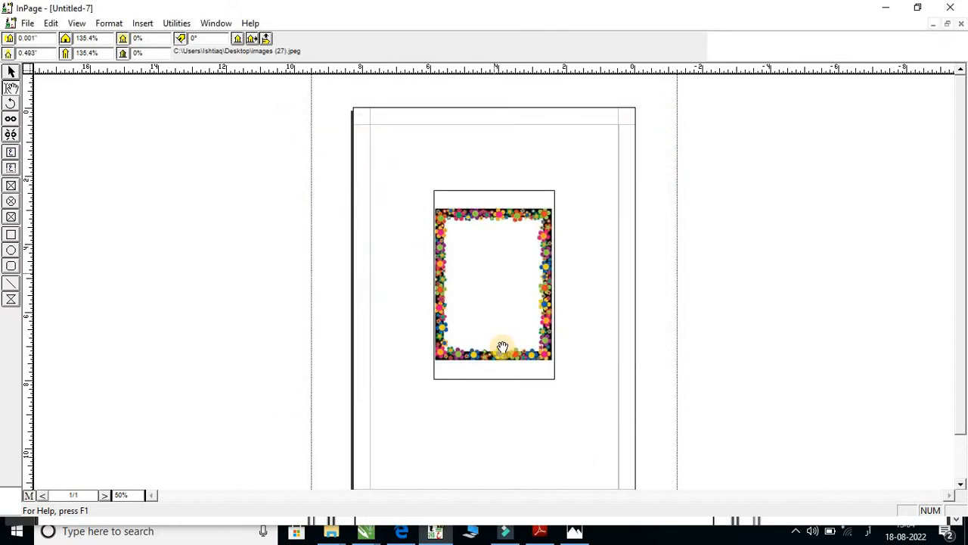
Replace the picture in the box with images (28).jpeg from the Desktop.
{"action": "double_click", "coordinate": [516, 314]}
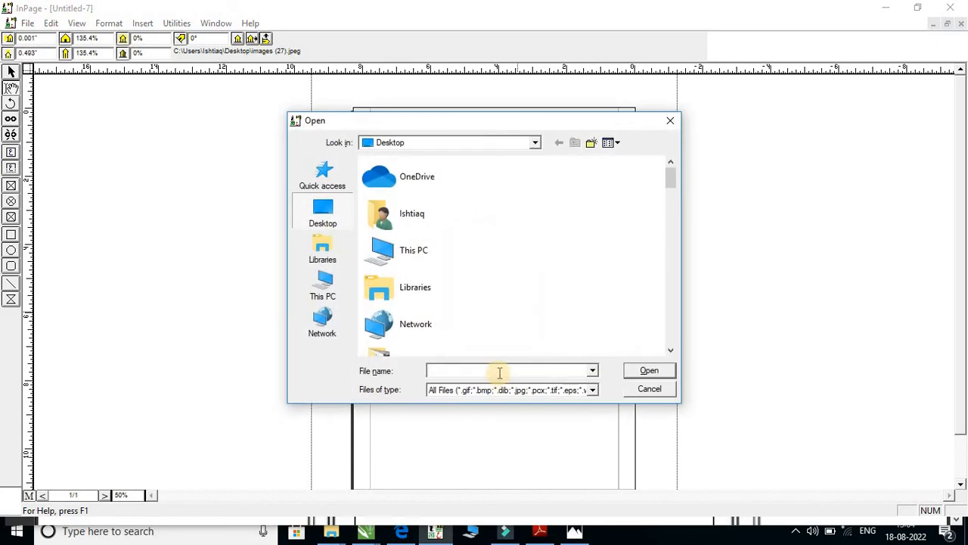
{"action": "type", "text": "imag"}
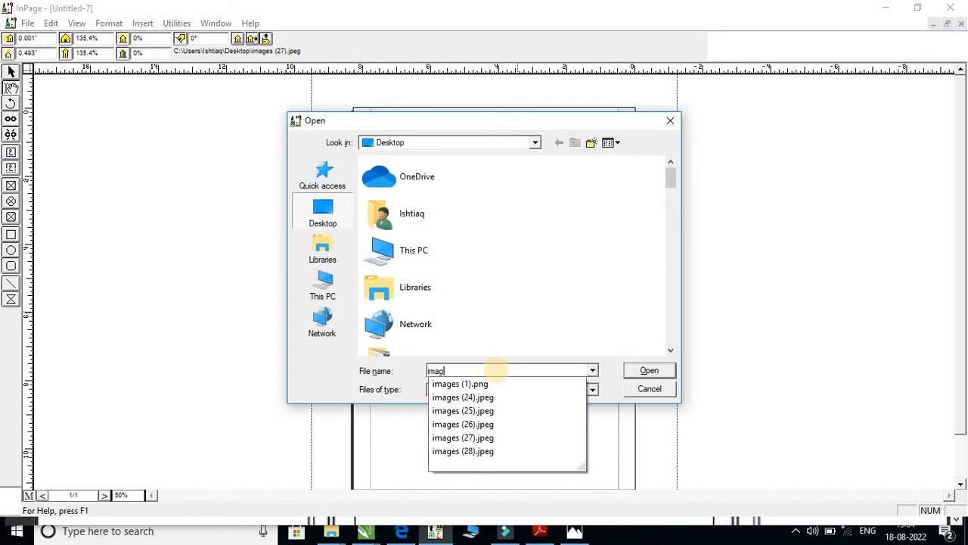
{"action": "key", "text": "Down"}
{"action": "key", "text": "Down"}
{"action": "key", "text": "Down"}
{"action": "key", "text": "Down"}
{"action": "key", "text": "Down"}
{"action": "key", "text": "Down"}
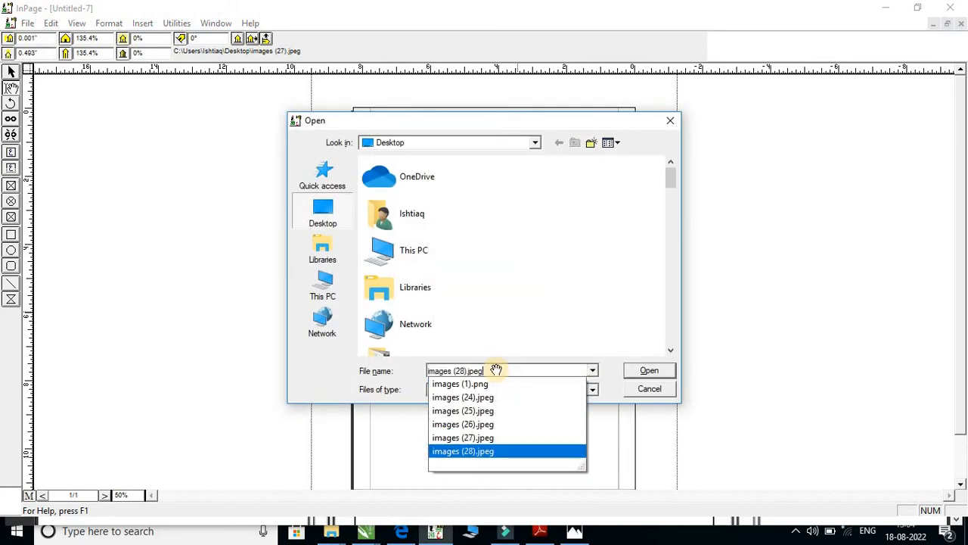
{"action": "key", "text": "Return"}
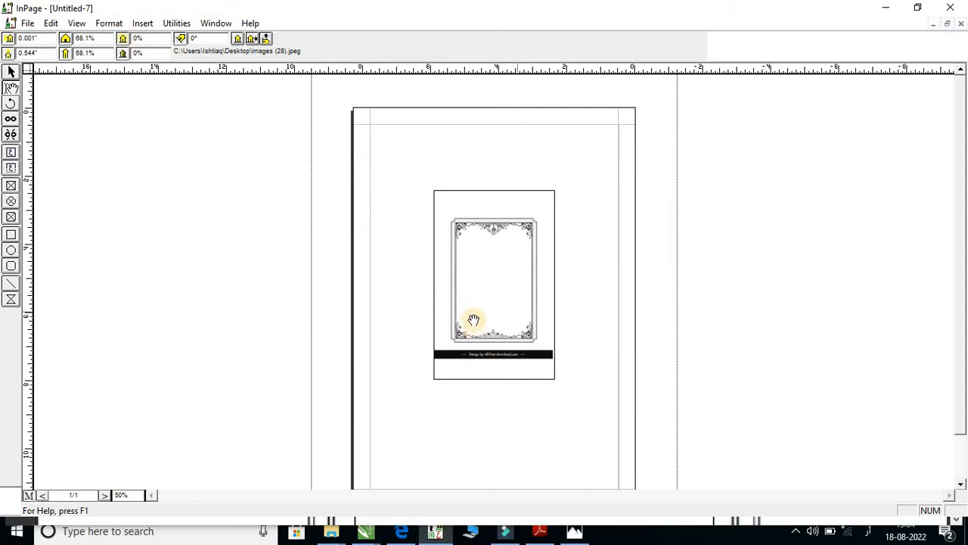
Set the border picture's horizontal scale to 100% and reposition it inside the box at offsets of about -0.78 and 0.3 inches.
{"action": "key", "text": "ctrl+2"}
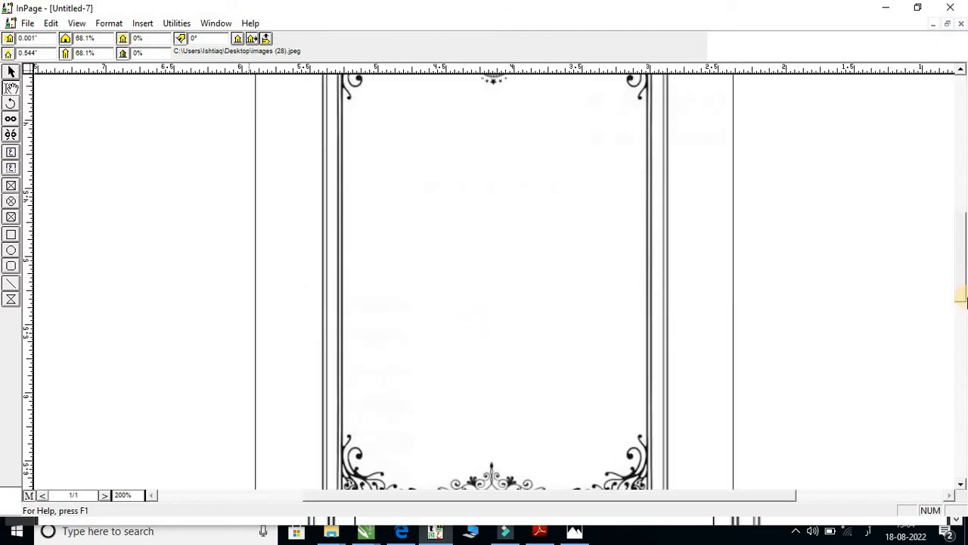
{"action": "left_click_drag", "start_coordinate": [963, 294], "coordinate": [958, 242]}
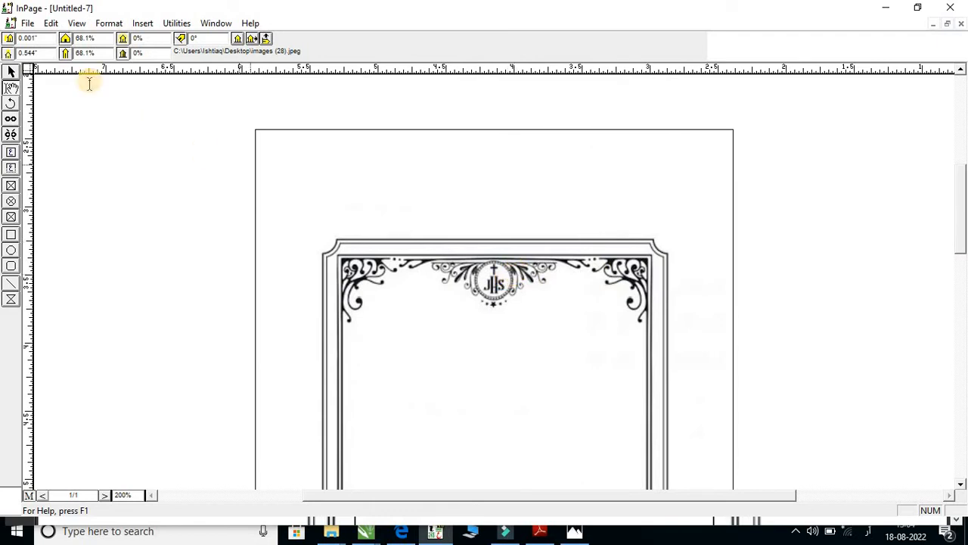
{"action": "left_click", "coordinate": [87, 38]}
{"action": "double_click", "coordinate": [98, 37]}
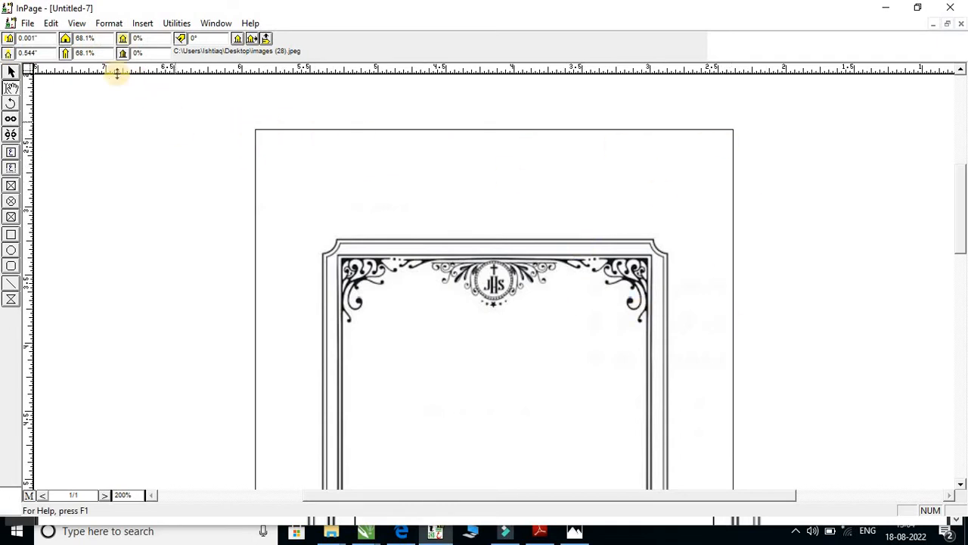
{"action": "double_click", "coordinate": [96, 39]}
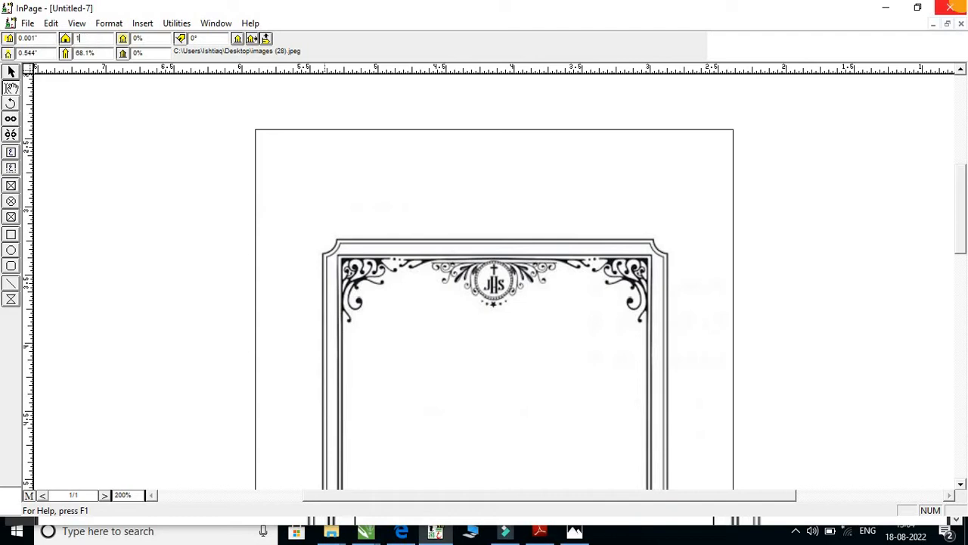
{"action": "type", "text": "100"}
{"action": "key", "text": "Return"}
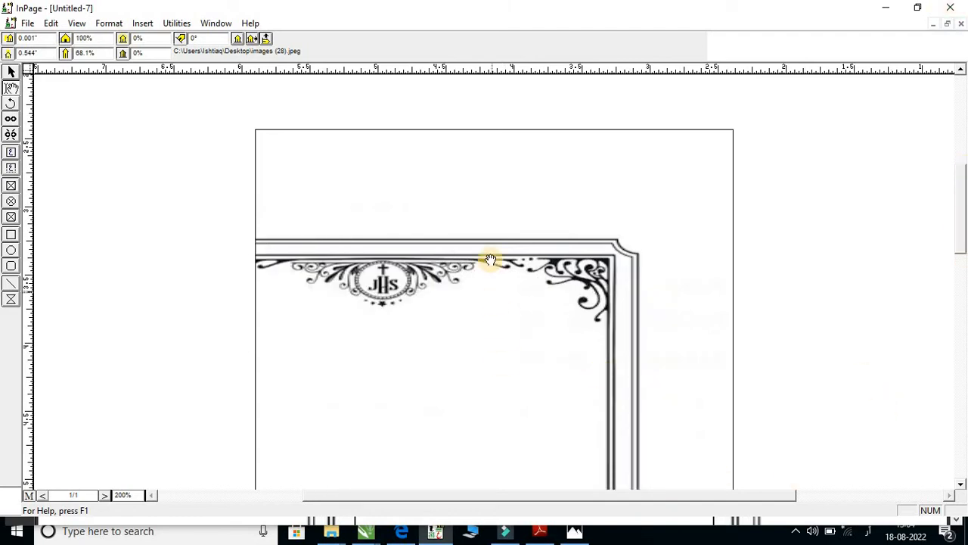
{"action": "left_click_drag", "start_coordinate": [563, 244], "coordinate": [597, 224]}
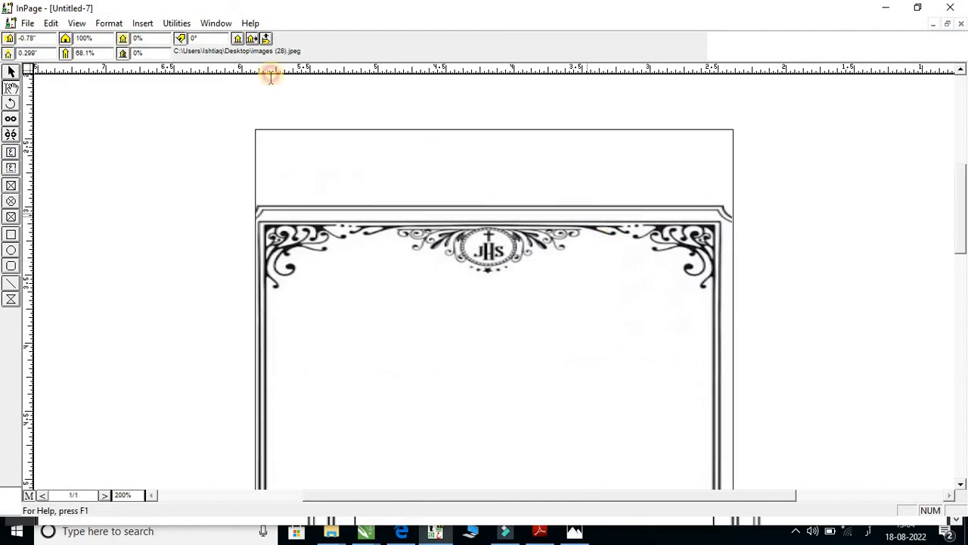
Set the border picture's horizontal scale to 85% and shift it to offsets of about -0.39 and -0.22 inches, near the box's upper edge.
{"action": "double_click", "coordinate": [103, 39]}
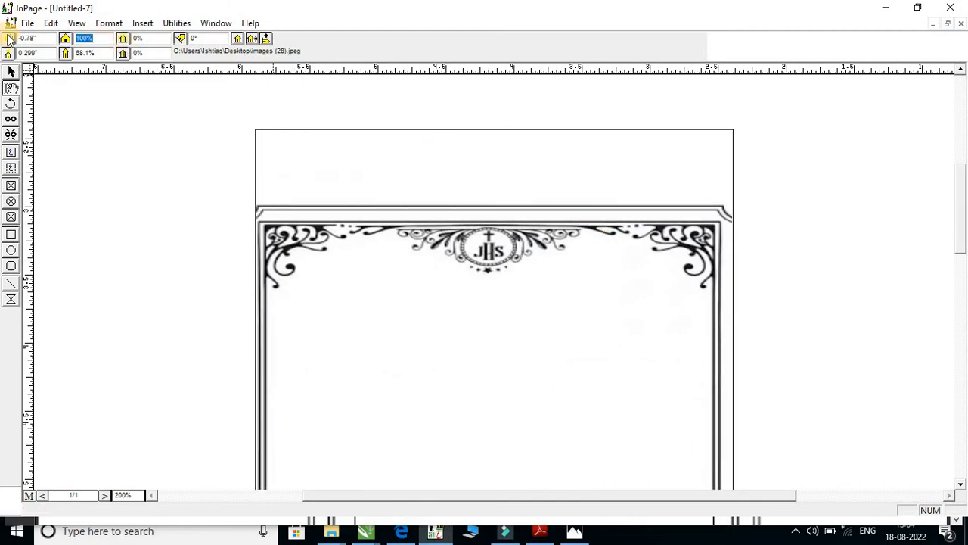
{"action": "type", "text": "85"}
{"action": "key", "text": "Return"}
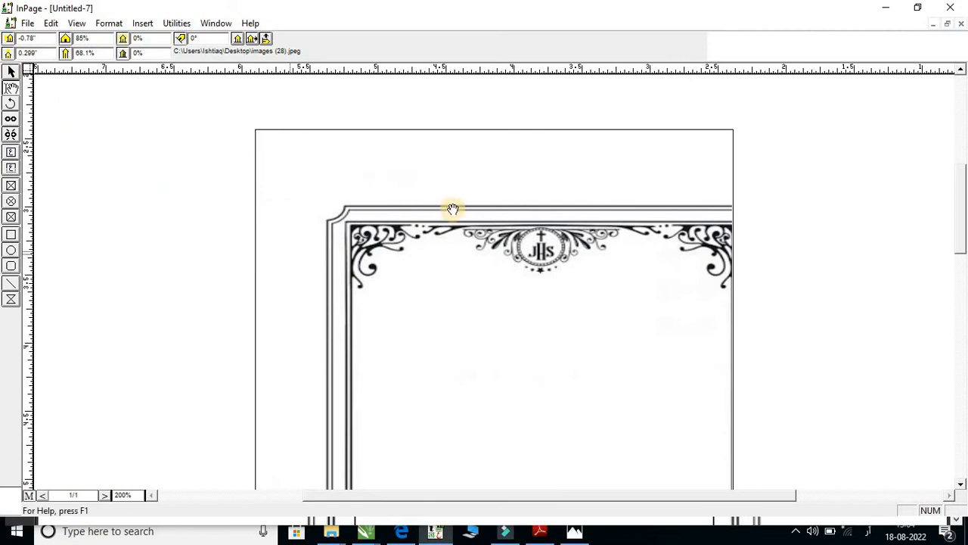
{"action": "left_click_drag", "start_coordinate": [458, 222], "coordinate": [421, 156]}
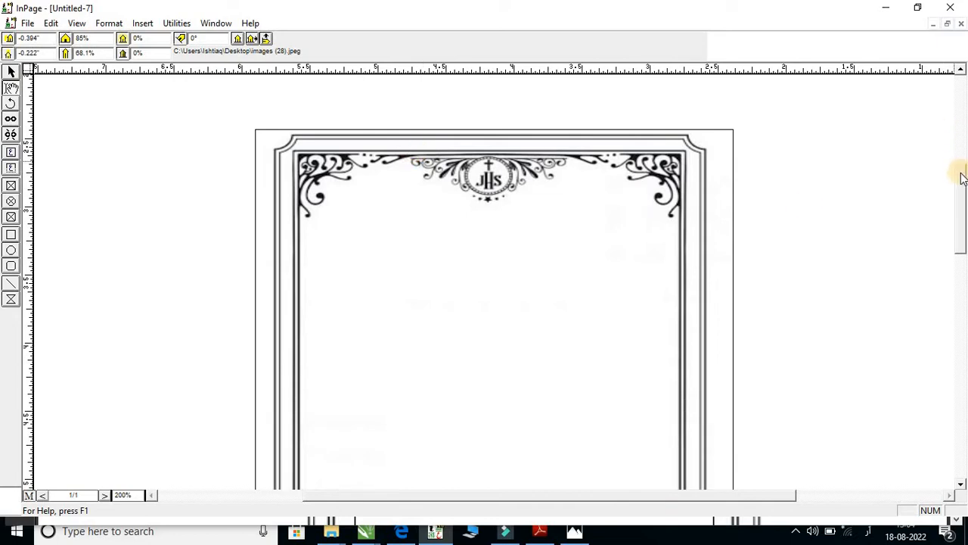
Set the border picture's horizontal scale to 88% and shift it to offsets of about -0.49 and -0.2 inches.
{"action": "scroll", "coordinate": [964, 311], "scroll_direction": "down", "scroll_amount": 5}
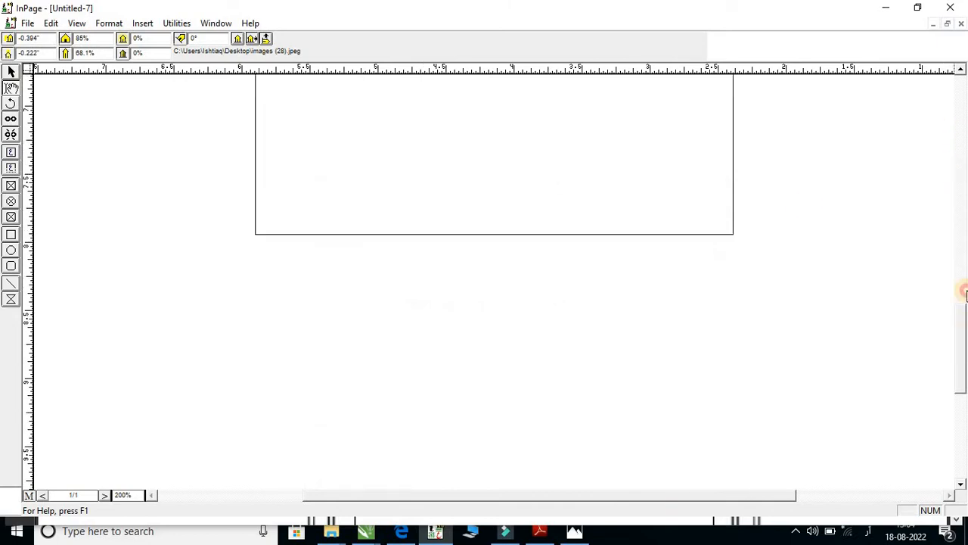
{"action": "left_click", "coordinate": [963, 292]}
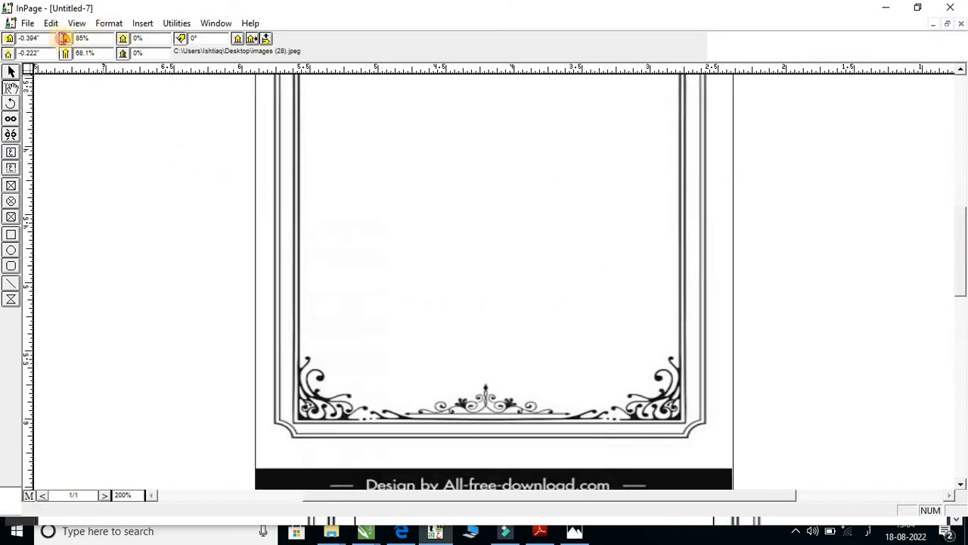
{"action": "left_click_drag", "start_coordinate": [64, 38], "coordinate": [36, 34]}
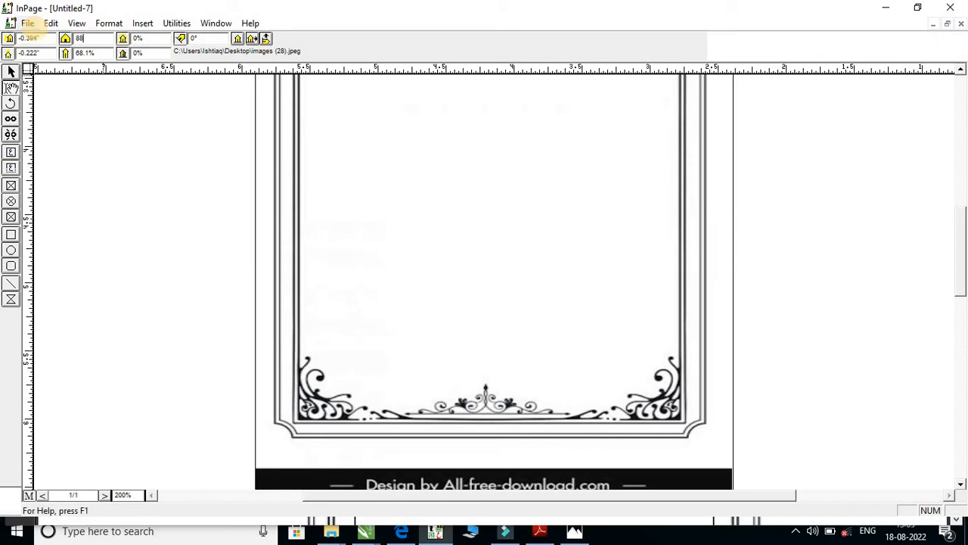
{"action": "type", "text": "88"}
{"action": "key", "text": "Return"}
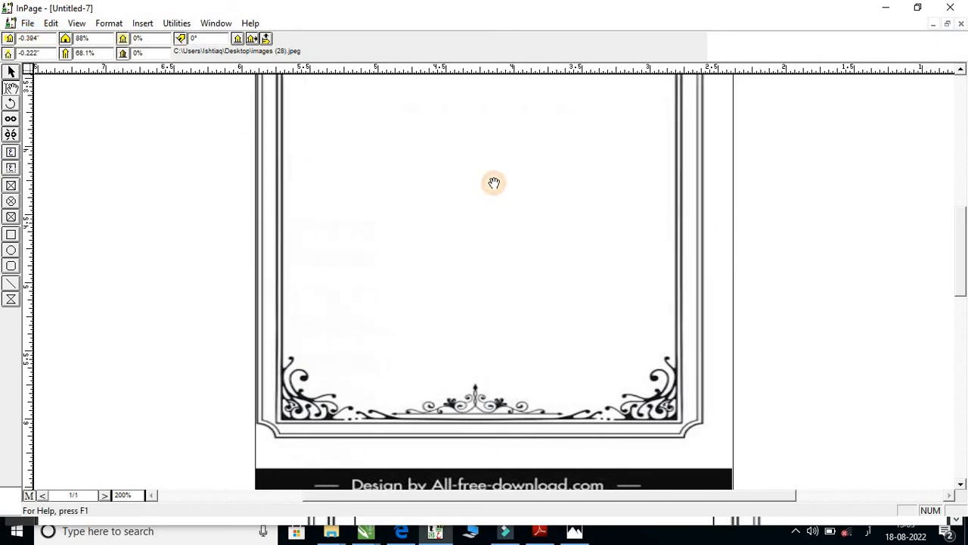
{"action": "left_click_drag", "start_coordinate": [494, 183], "coordinate": [497, 186]}
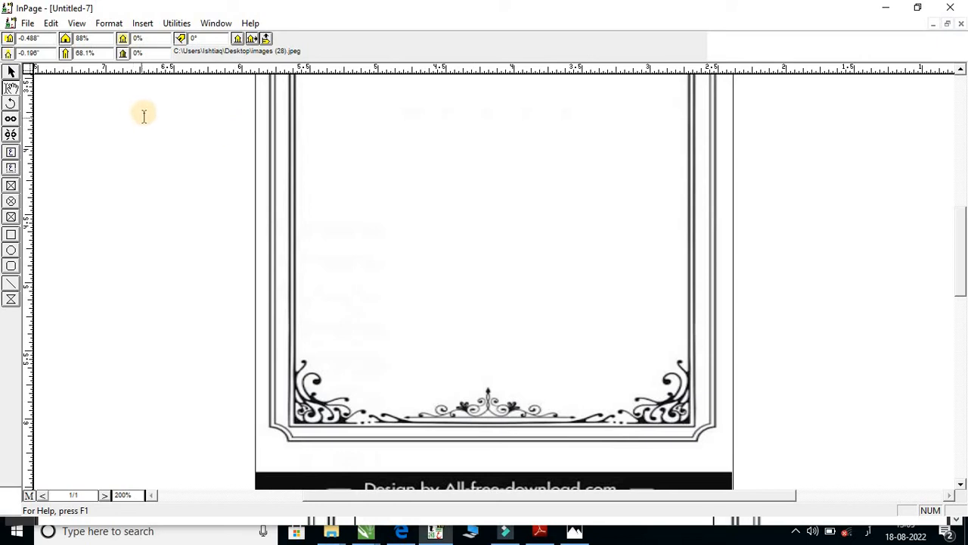
Try a vertical scale of 90% for the border picture.
{"action": "left_click_drag", "start_coordinate": [66, 54], "coordinate": [104, 52]}
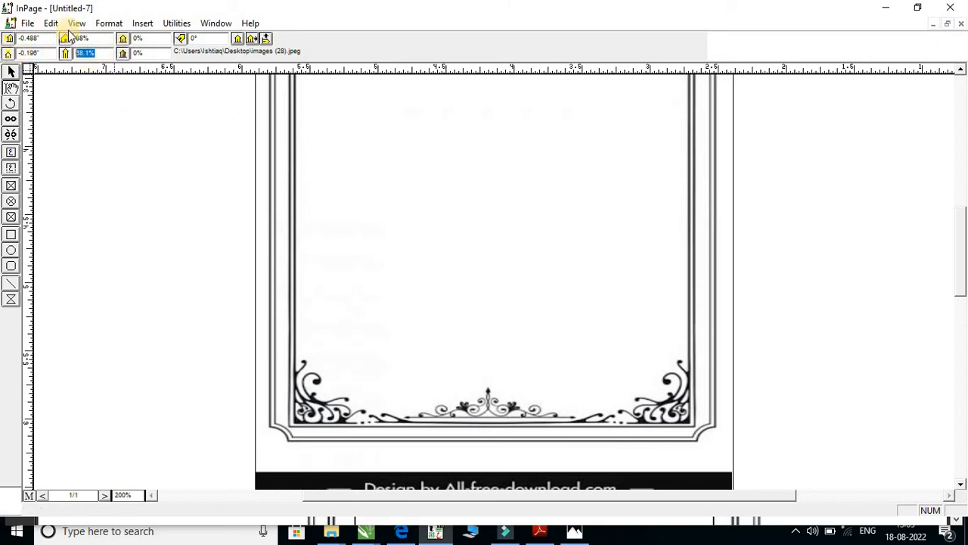
{"action": "type", "text": "90"}
{"action": "key", "text": "Return"}
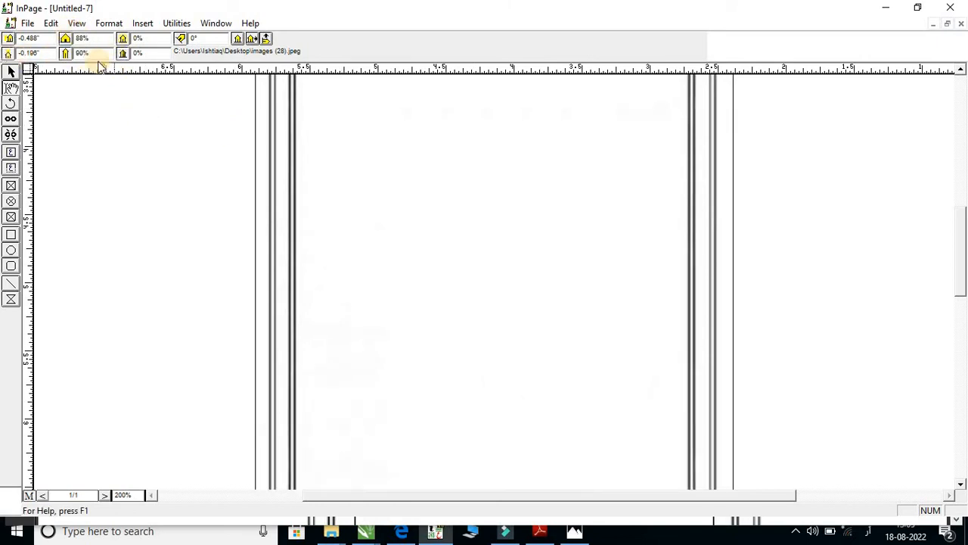
Set the border picture's vertical scale to 100% and reposition it at offsets of about -0.51 and -0.29 inches.
{"action": "key", "text": "ctrl+1"}
{"action": "left_click_drag", "start_coordinate": [76, 53], "coordinate": [106, 53]}
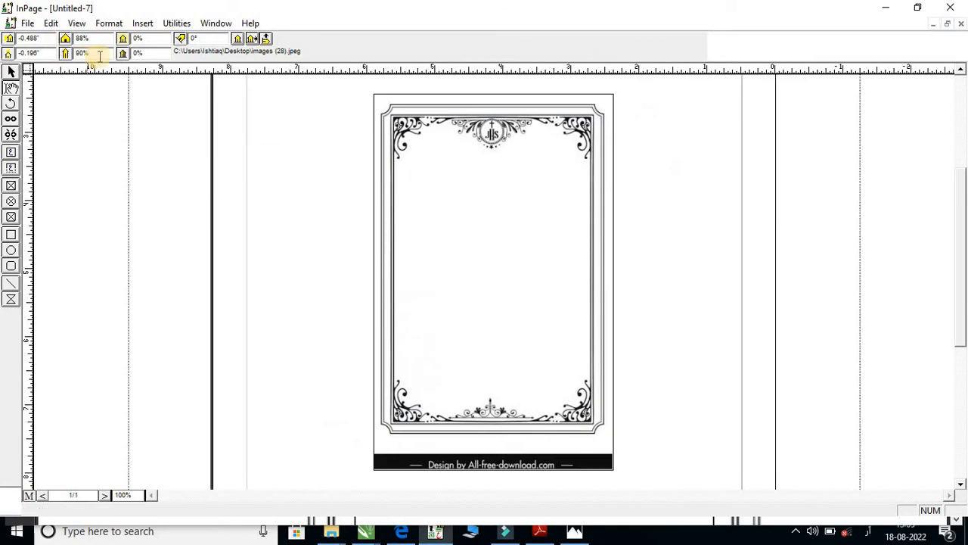
{"action": "key", "text": "Return"}
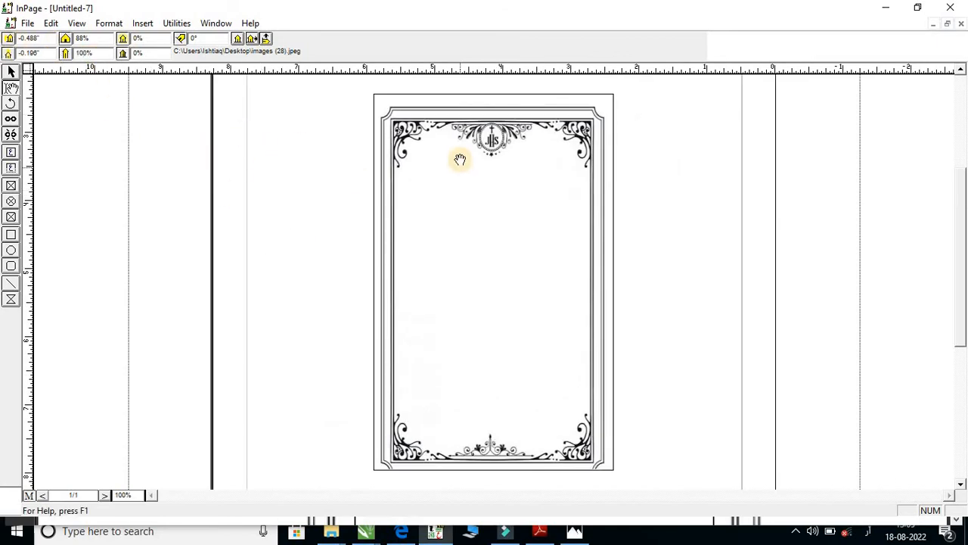
{"action": "left_click_drag", "start_coordinate": [462, 154], "coordinate": [461, 153]}
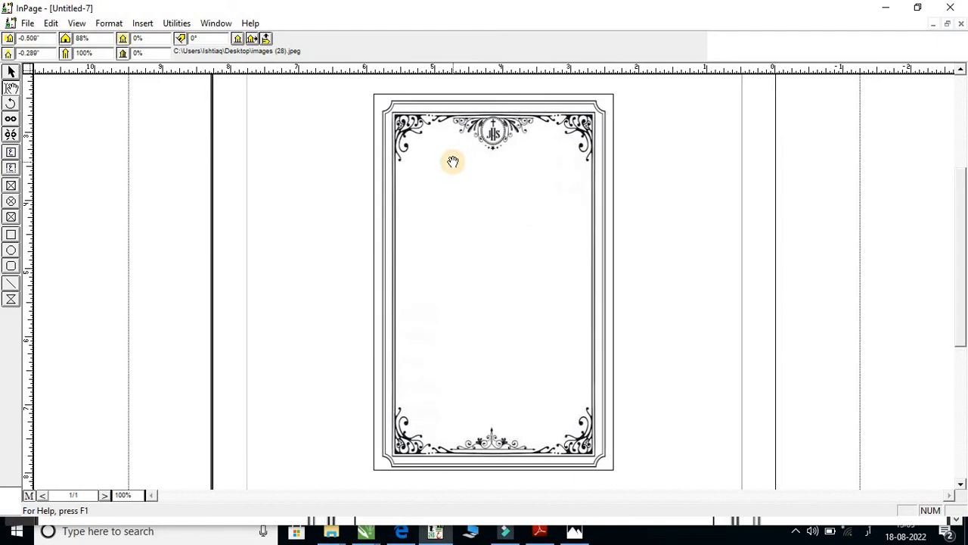
Check the sample page in 113.pdf and draw a text box about 2.63 by 0.52 inches below the border's upper ornament.
{"action": "left_click", "coordinate": [540, 531]}
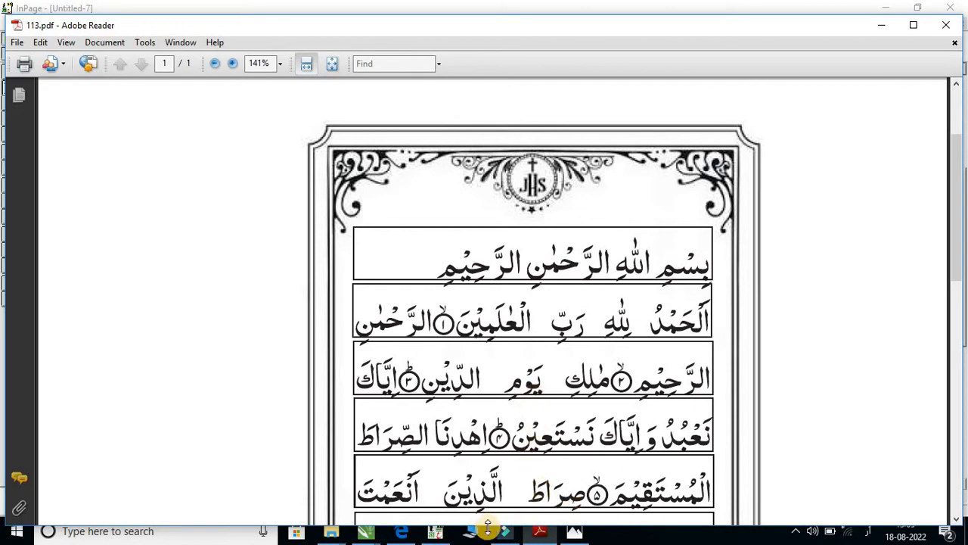
{"action": "left_click", "coordinate": [432, 533]}
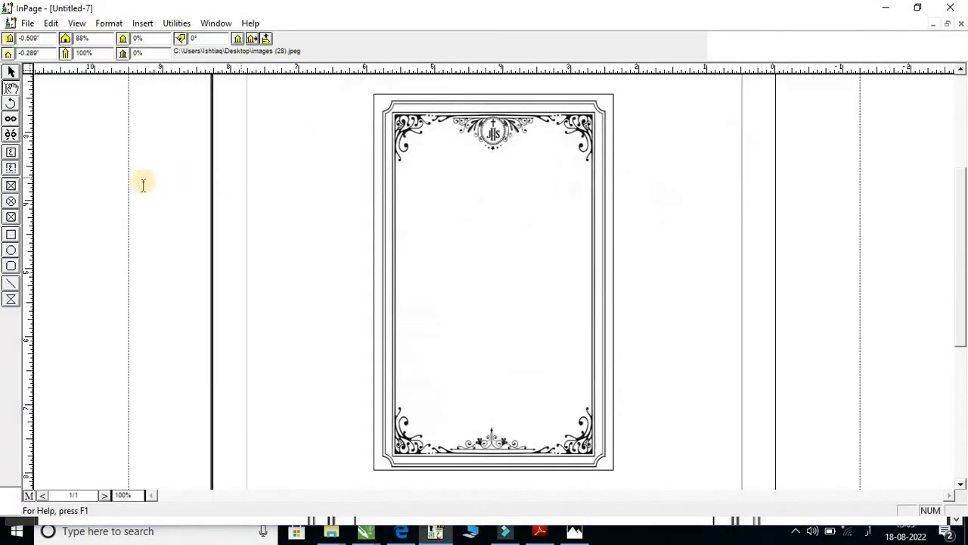
{"action": "left_click", "coordinate": [10, 155]}
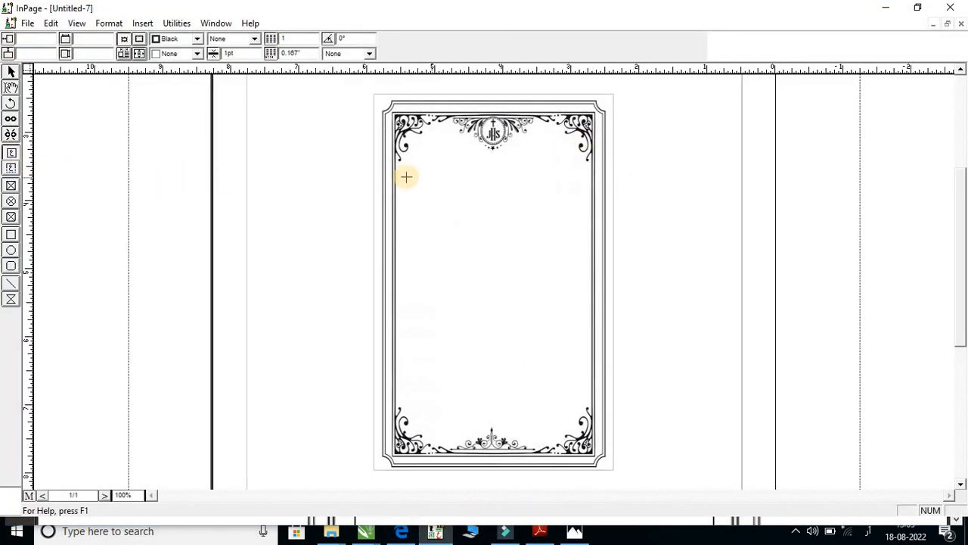
{"action": "left_click_drag", "start_coordinate": [406, 161], "coordinate": [585, 196]}
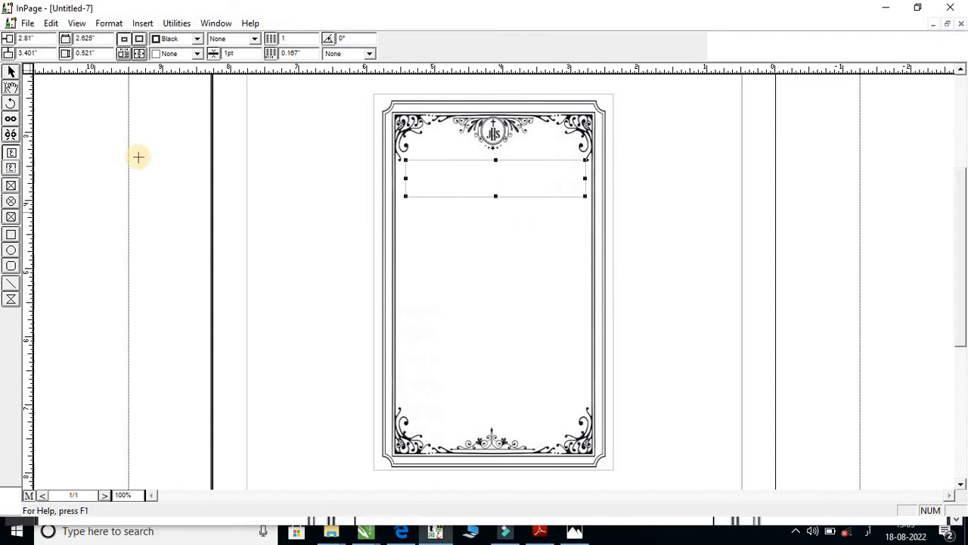
{"action": "left_click", "coordinate": [11, 72]}
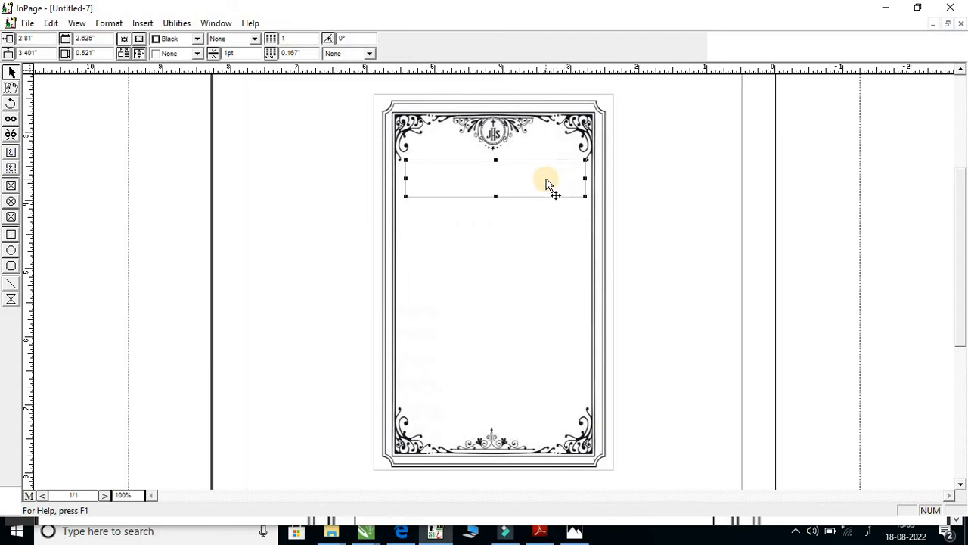
Give the new text box a solid black border line.
{"action": "key", "text": "ctrl+2"}
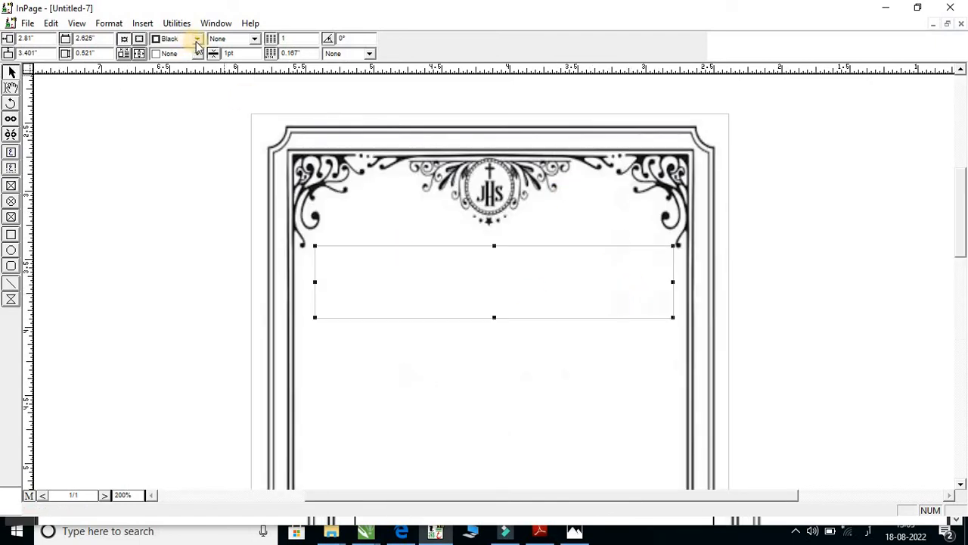
{"action": "left_click", "coordinate": [255, 38]}
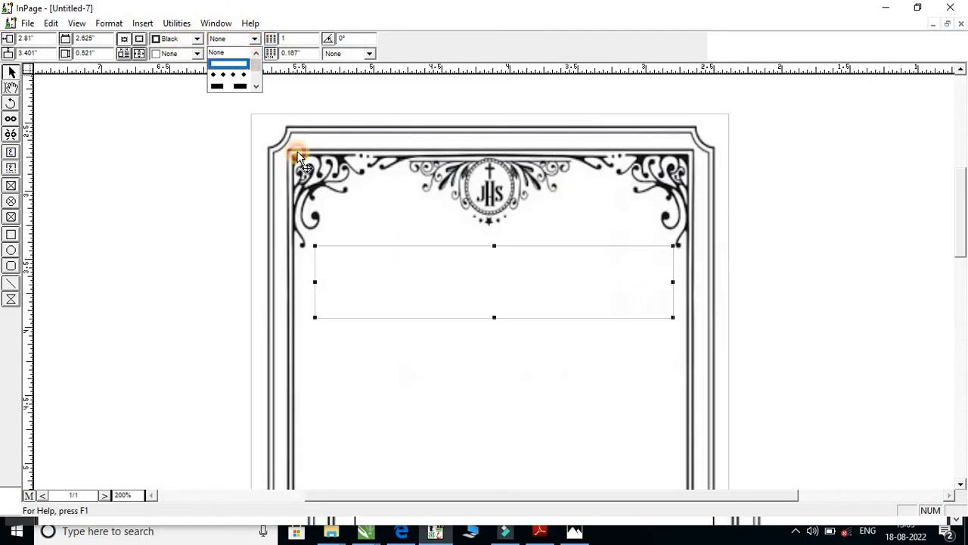
{"action": "left_click", "coordinate": [229, 85]}
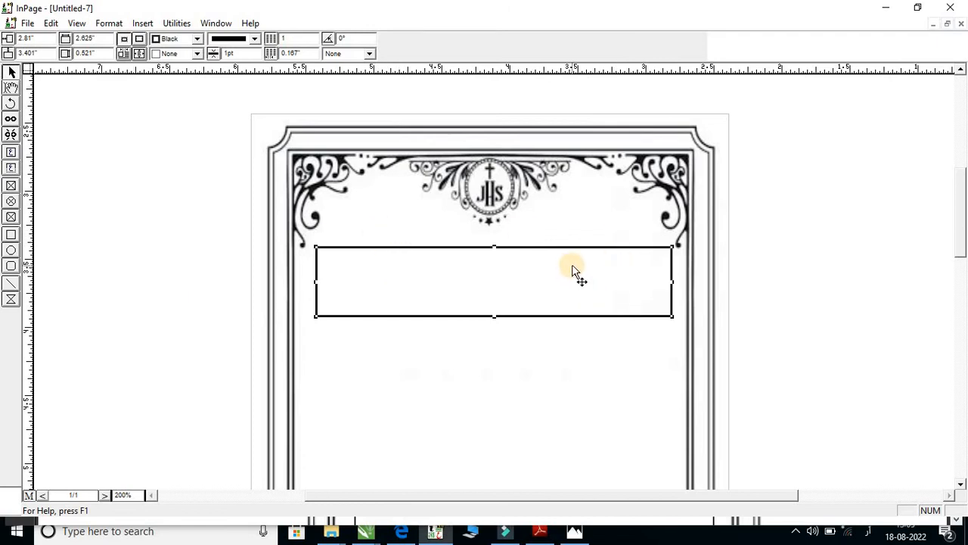
Fill the text box with Ghost Green and look through the other fill colours.
{"action": "left_click", "coordinate": [196, 54]}
{"action": "scroll", "coordinate": [195, 59], "scroll_direction": "down", "scroll_amount": 4}
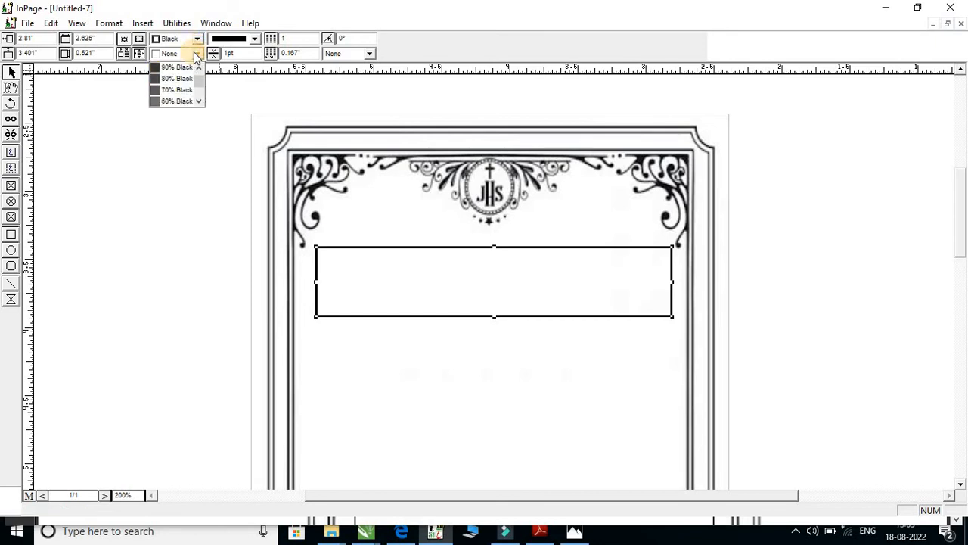
{"action": "scroll", "coordinate": [195, 57], "scroll_direction": "down", "scroll_amount": 10}
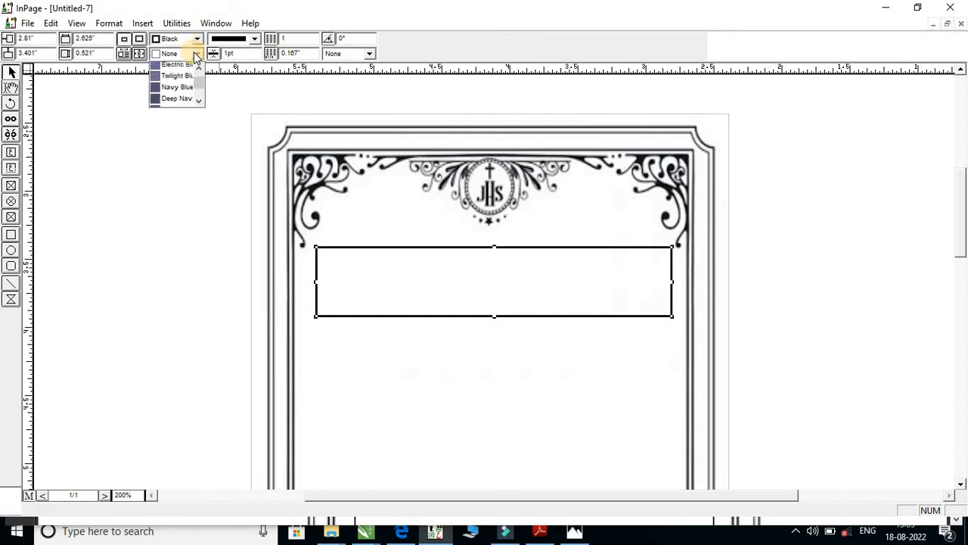
{"action": "scroll", "coordinate": [195, 57], "scroll_direction": "down", "scroll_amount": 10}
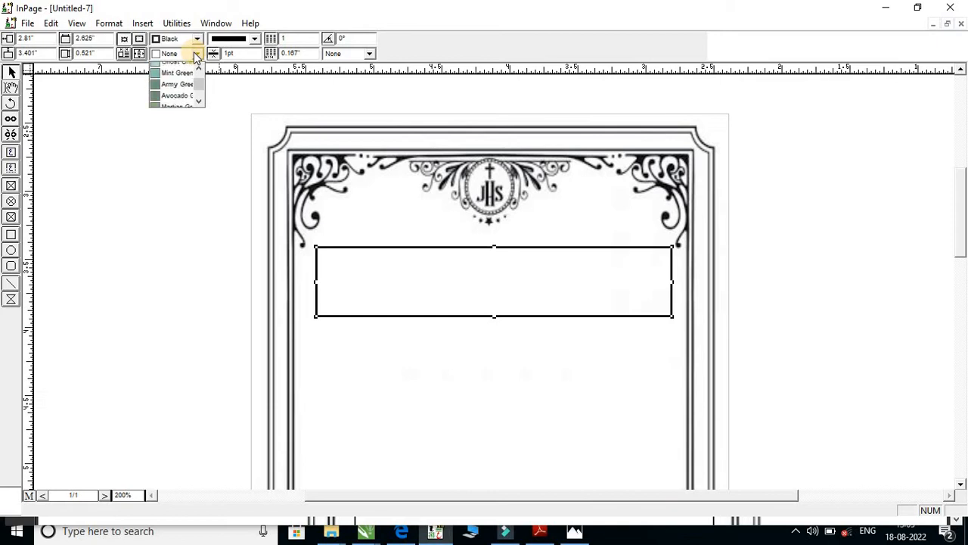
{"action": "scroll", "coordinate": [195, 59], "scroll_direction": "up", "scroll_amount": 1}
{"action": "left_click", "coordinate": [171, 67]}
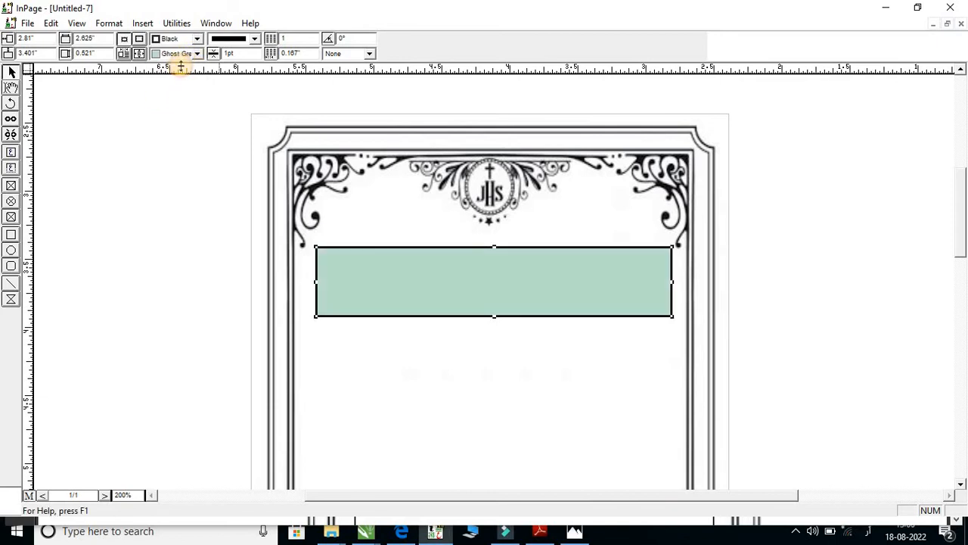
{"action": "left_click", "coordinate": [197, 53]}
{"action": "scroll", "coordinate": [196, 55], "scroll_direction": "down", "scroll_amount": 6}
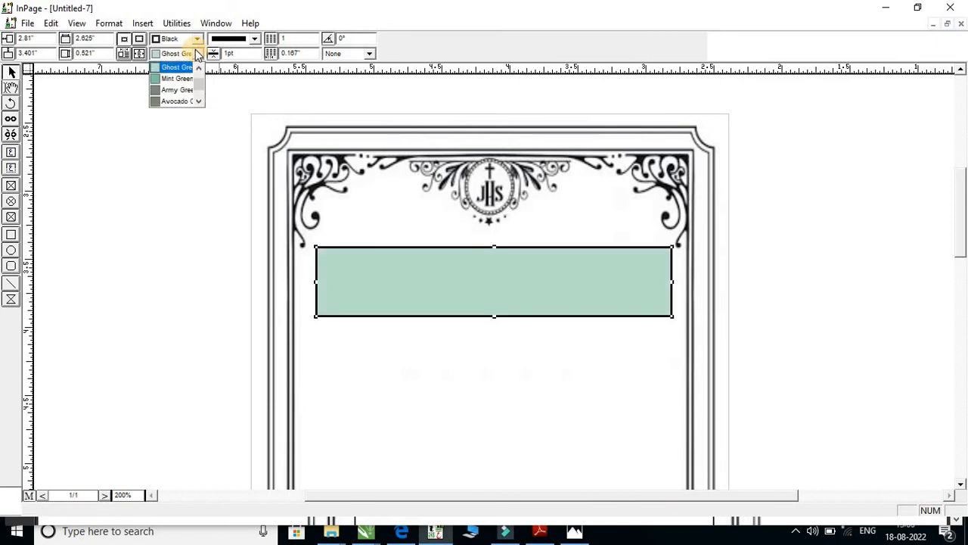
{"action": "scroll", "coordinate": [197, 55], "scroll_direction": "up", "scroll_amount": 6}
{"action": "left_click", "coordinate": [393, 271]}
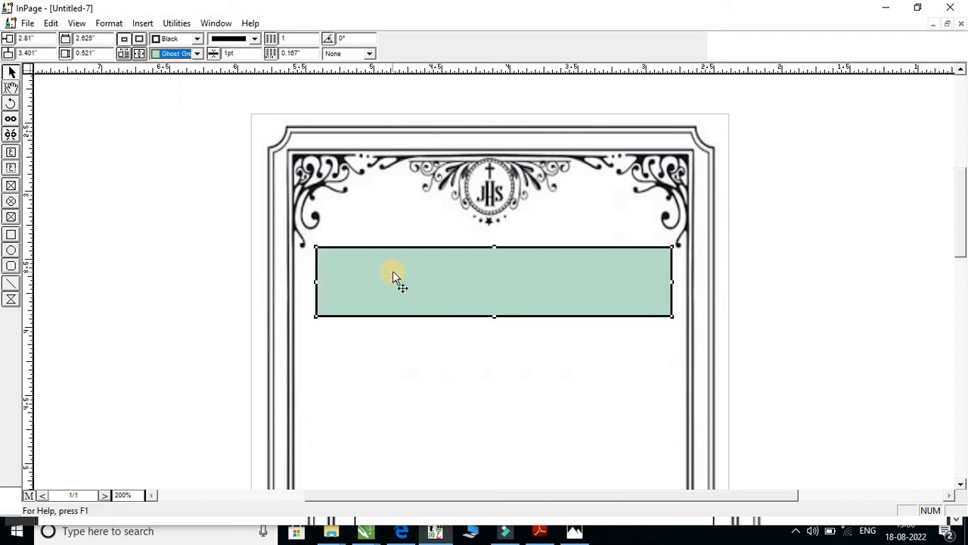
Fill the text box with Moon Green.
{"action": "left_click", "coordinate": [188, 55]}
{"action": "scroll", "coordinate": [189, 54], "scroll_direction": "down", "scroll_amount": 4}
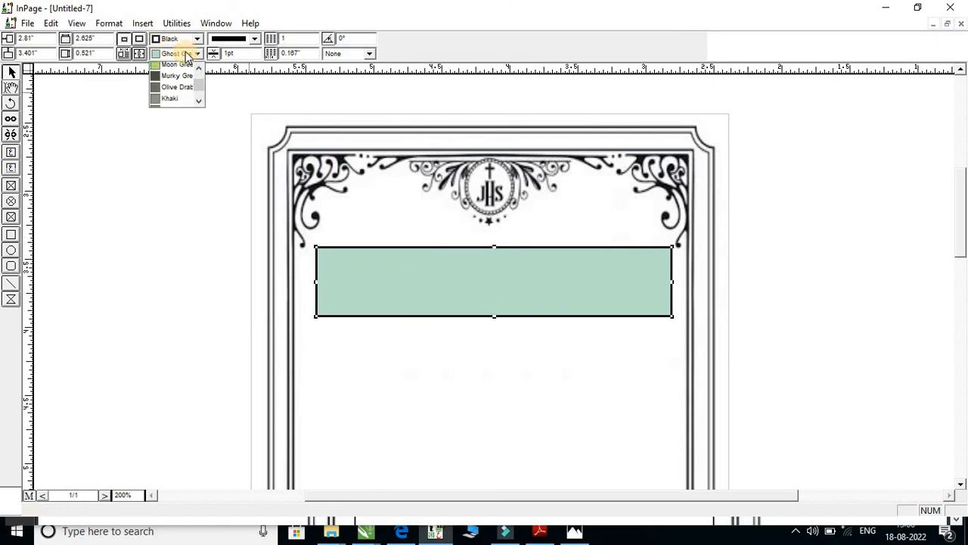
{"action": "scroll", "coordinate": [188, 54], "scroll_direction": "down", "scroll_amount": 2}
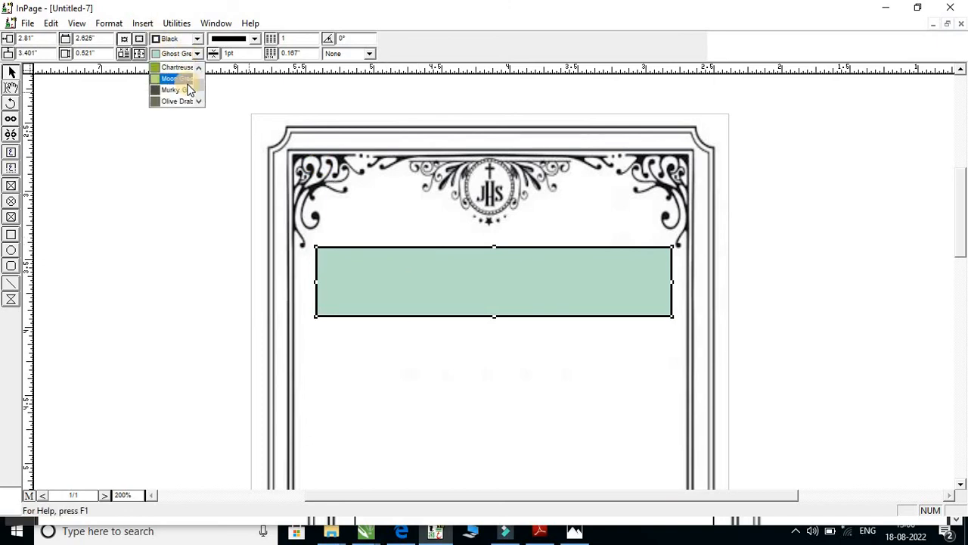
{"action": "left_click", "coordinate": [181, 86]}
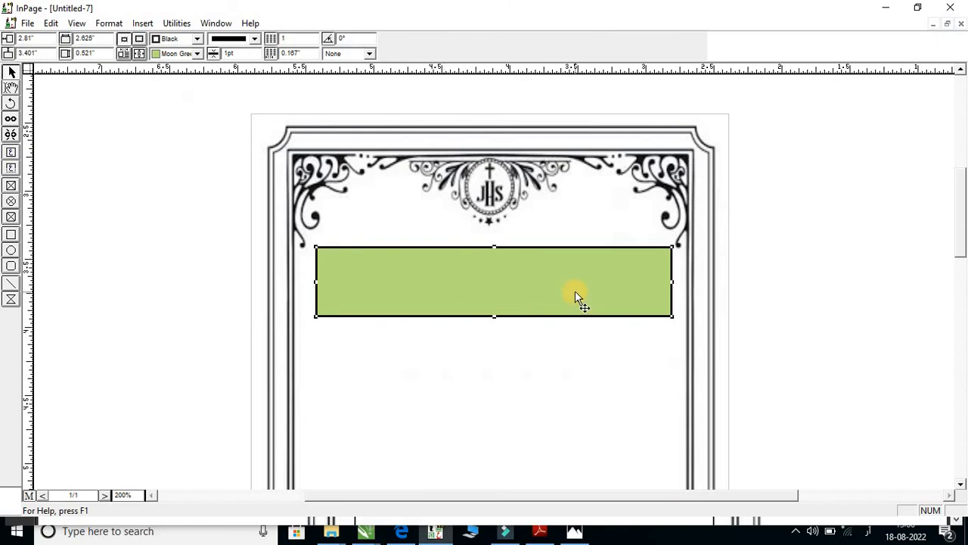
Paste a copy of the green text box just below the first, aligned at about 2.8 by 3.95 inches.
{"action": "left_click", "coordinate": [584, 358]}
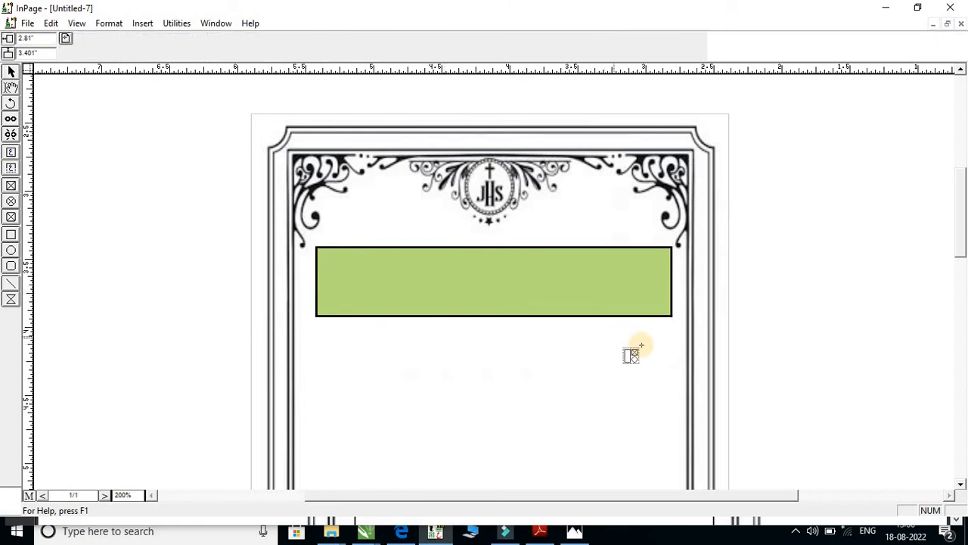
{"action": "key", "text": "ctrl+v"}
{"action": "left_click_drag", "start_coordinate": [622, 361], "coordinate": [643, 334]}
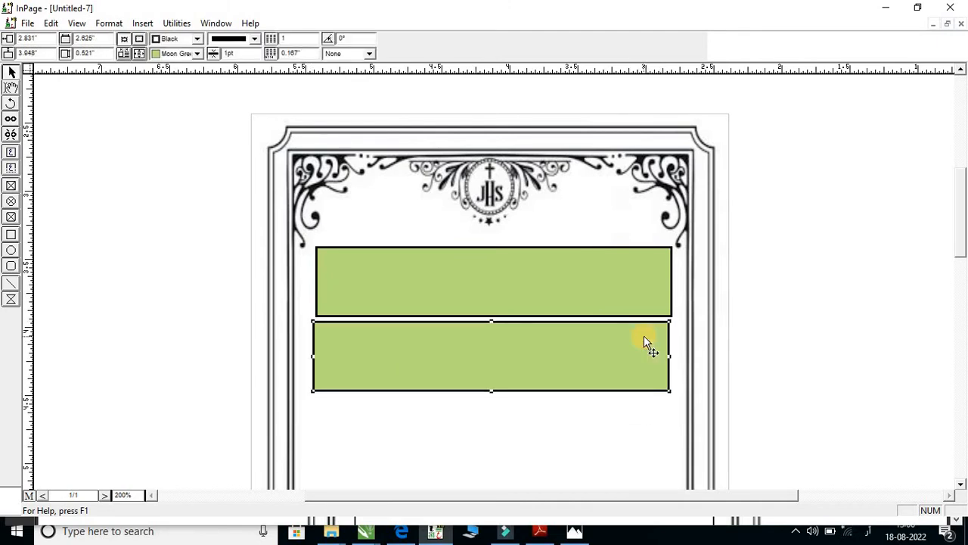
{"action": "key", "text": "Right"}
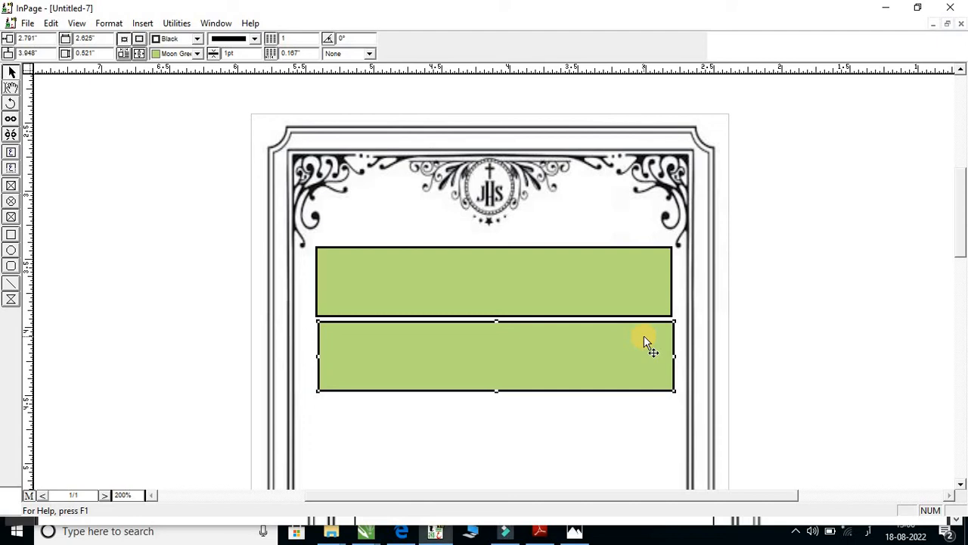
{"action": "key", "text": "Left"}
Paste a third green text box below the second and nudge it to about 2.8 by 4.5 inches, matching the gap above.
{"action": "scroll", "coordinate": [603, 205], "scroll_direction": "down", "scroll_amount": 2}
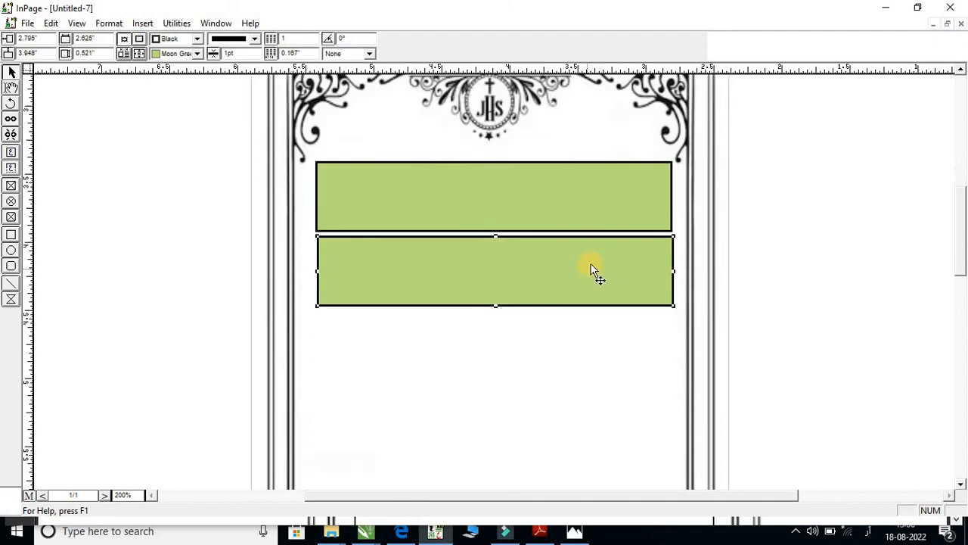
{"action": "key", "text": "ctrl+v"}
{"action": "left_click", "coordinate": [636, 320]}
{"action": "left_click_drag", "start_coordinate": [655, 326], "coordinate": [665, 322]}
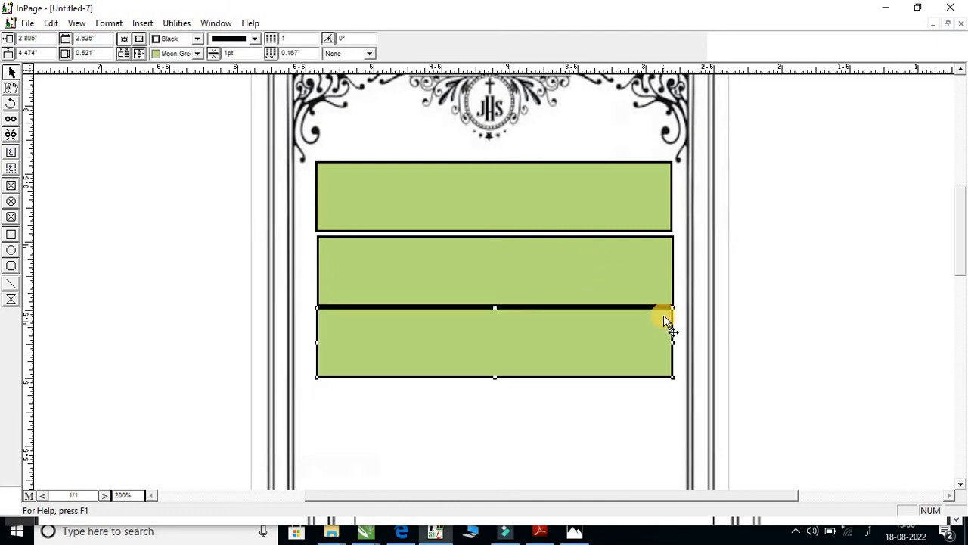
{"action": "key", "text": "Down"}
{"action": "key", "text": "Up"}
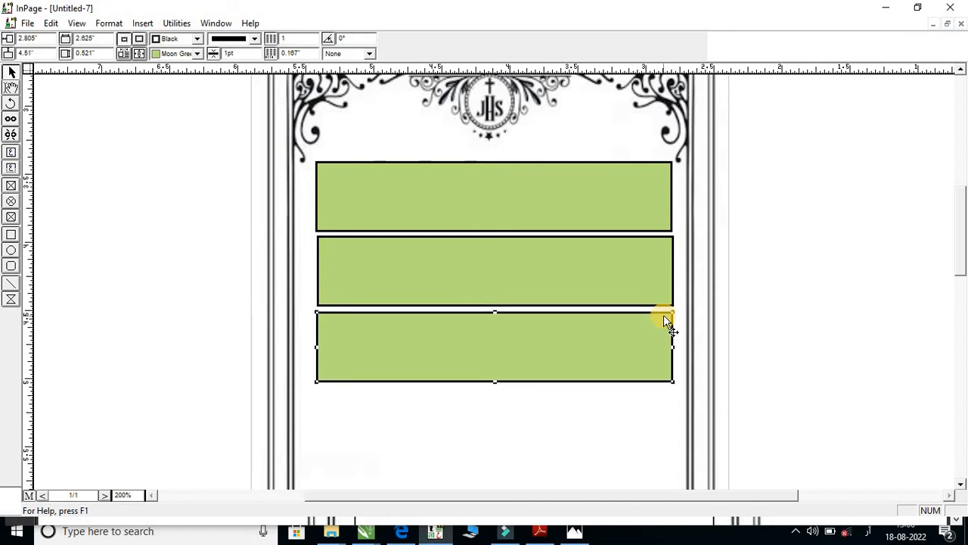
{"action": "key", "text": "Up"}
{"action": "key", "text": "Up"}
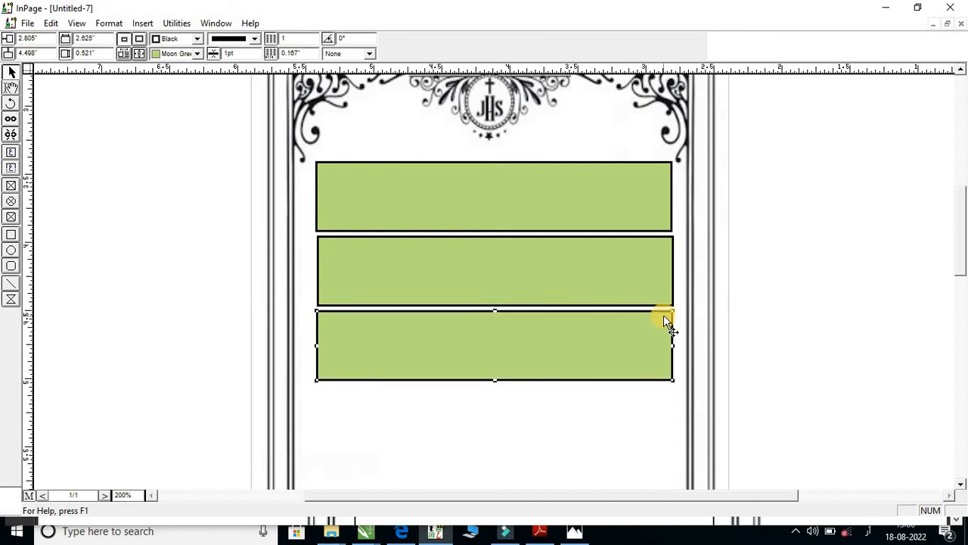
Paste a fourth green text box below the third and nudge it to about 2.81 by 5.04 inches.
{"action": "key", "text": "ctrl+v"}
{"action": "scroll", "coordinate": [632, 279], "scroll_direction": "down", "scroll_amount": 1}
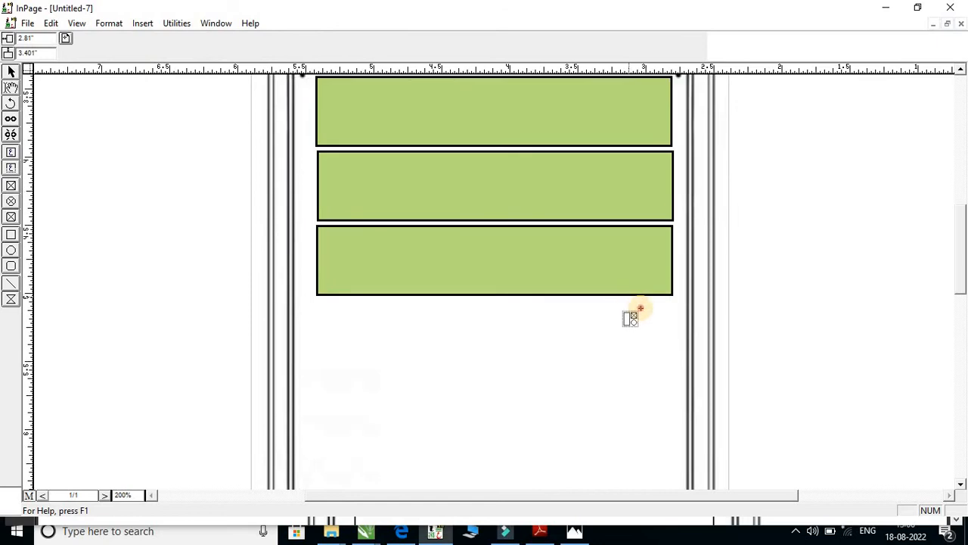
{"action": "left_click", "coordinate": [640, 308]}
{"action": "left_click_drag", "start_coordinate": [655, 318], "coordinate": [660, 322]}
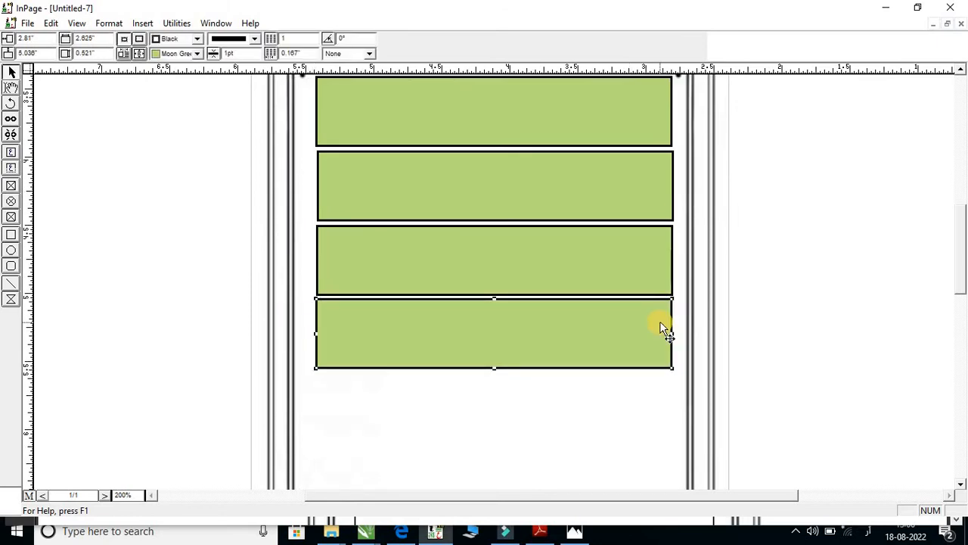
{"action": "key", "text": "Down"}
{"action": "key", "text": "Down"}
Paste a fifth green text box below the fourth and nudge it into line at about 2.815 by 5.58 inches.
{"action": "scroll", "coordinate": [622, 295], "scroll_direction": "down", "scroll_amount": 3}
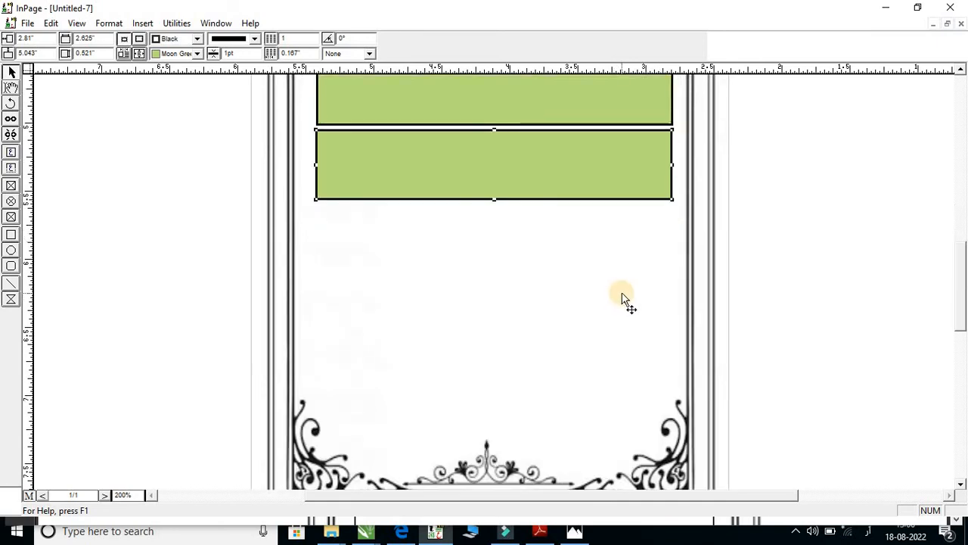
{"action": "left_click", "coordinate": [622, 298]}
{"action": "key", "text": "ctrl+v"}
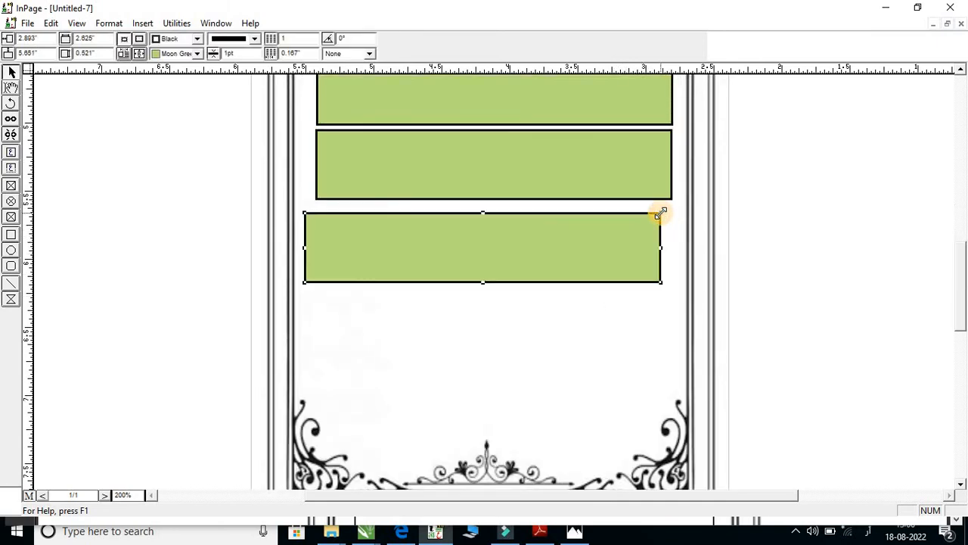
{"action": "key", "text": "Up"}
{"action": "key", "text": "Up"}
{"action": "key", "text": "Up"}
{"action": "key", "text": "Up"}
{"action": "key", "text": "Up"}
{"action": "key", "text": "Up"}
{"action": "key", "text": "Up"}
{"action": "key", "text": "Up"}
{"action": "key", "text": "Up"}
{"action": "key", "text": "Up"}
{"action": "key", "text": "Up"}
{"action": "key", "text": "Up"}
{"action": "key", "text": "Up"}
{"action": "key", "text": "Up"}
{"action": "key", "text": "Up"}
{"action": "key", "text": "Right"}
{"action": "key", "text": "Right"}
{"action": "key", "text": "Right"}
{"action": "key", "text": "Right"}
{"action": "key", "text": "Right"}
{"action": "key", "text": "Right"}
{"action": "key", "text": "Right"}
{"action": "key", "text": "Right"}
{"action": "key", "text": "Right"}
{"action": "key", "text": "Right"}
{"action": "key", "text": "Right"}
{"action": "key", "text": "Right"}
{"action": "key", "text": "Right"}
{"action": "key", "text": "Right"}
{"action": "key", "text": "Right"}
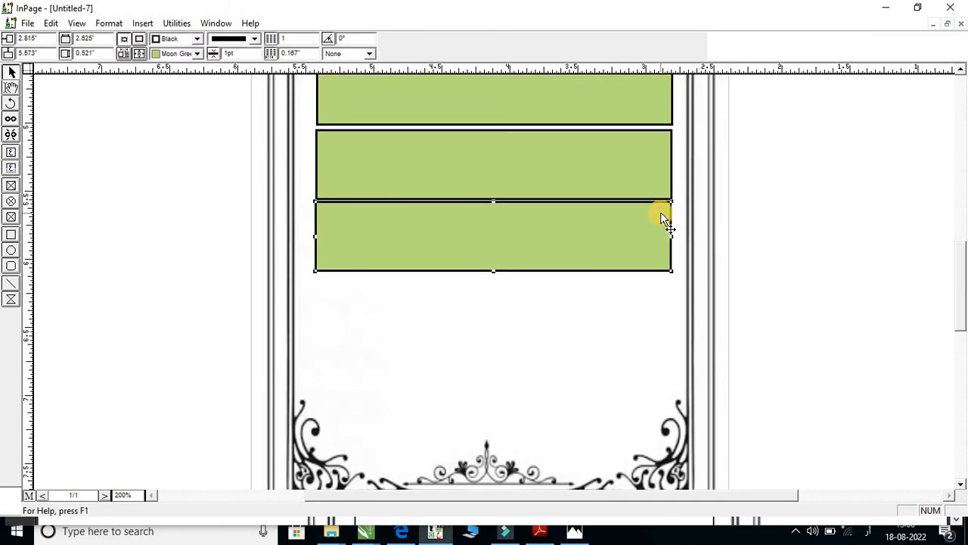
{"action": "key", "text": "Down"}
{"action": "key", "text": "Down"}
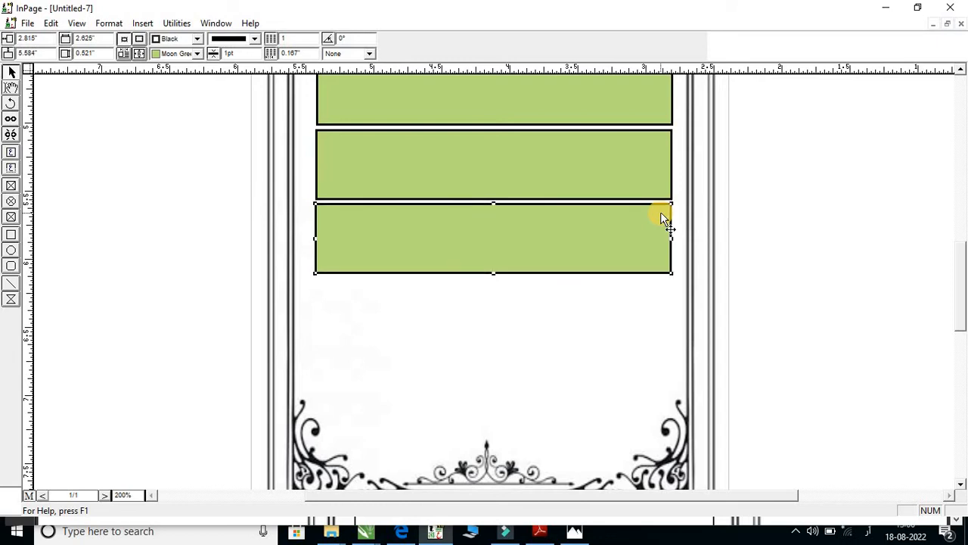
Paste a sixth green text box below the fifth and nudge it to about 2.81 by 6.14 inches.
{"action": "key", "text": "ctrl+v"}
{"action": "left_click", "coordinate": [661, 300]}
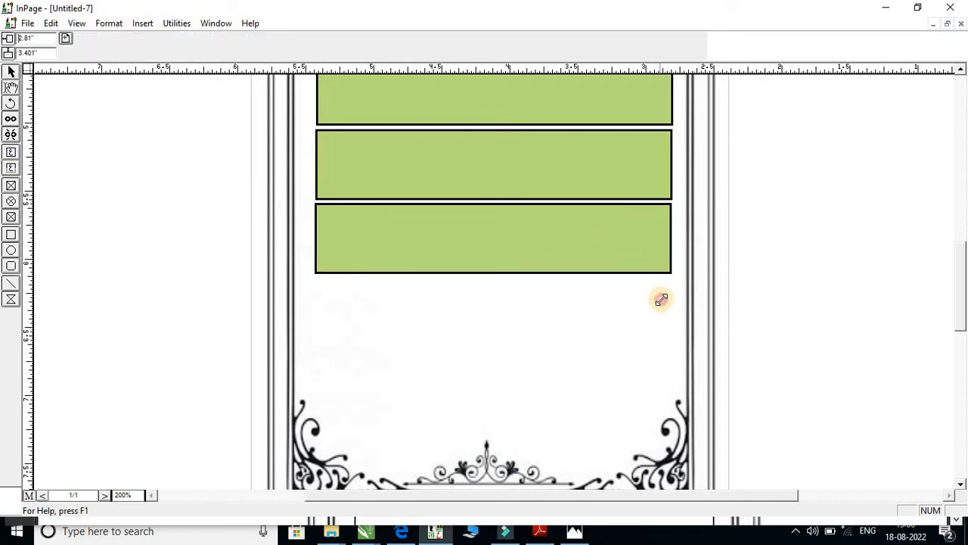
{"action": "left_click_drag", "start_coordinate": [649, 305], "coordinate": [663, 275]}
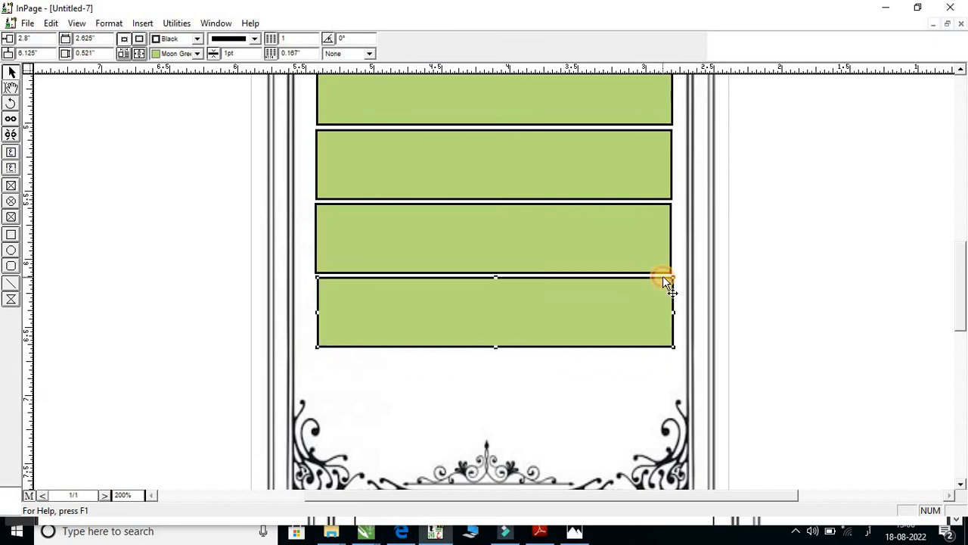
{"action": "key", "text": "Left"}
{"action": "key", "text": "Left"}
{"action": "key", "text": "Left"}
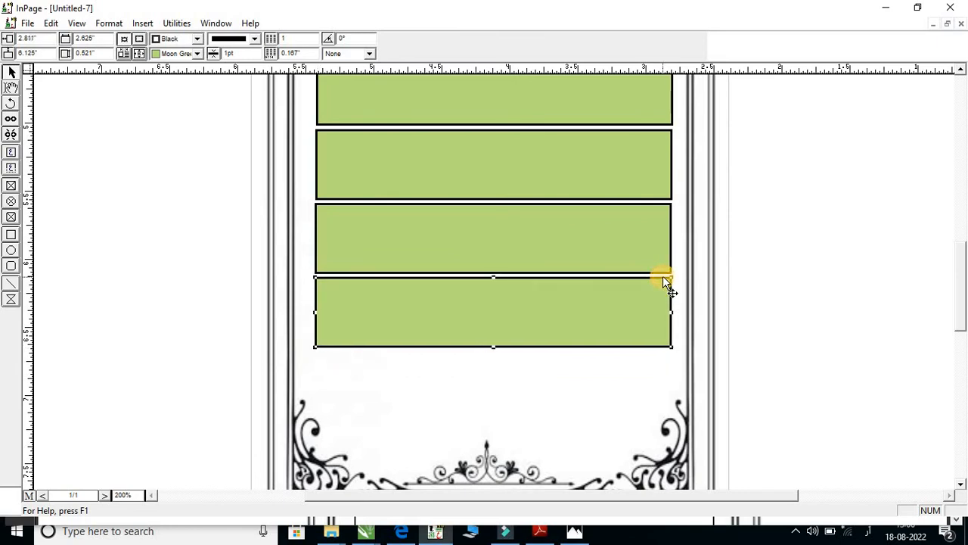
{"action": "key", "text": "Down"}
{"action": "key", "text": "Down"}
{"action": "key", "text": "Down"}
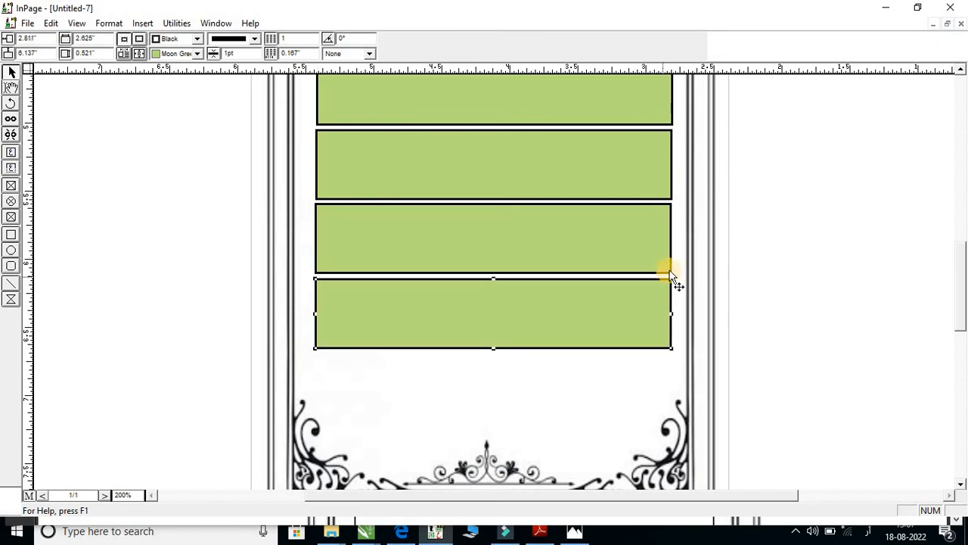
Paste a seventh green text box below the sixth, just above the bottom ornament, aligned at about 2.81 by 6.69 inches.
{"action": "scroll", "coordinate": [613, 256], "scroll_direction": "down", "scroll_amount": 1}
{"action": "left_click", "coordinate": [598, 285]}
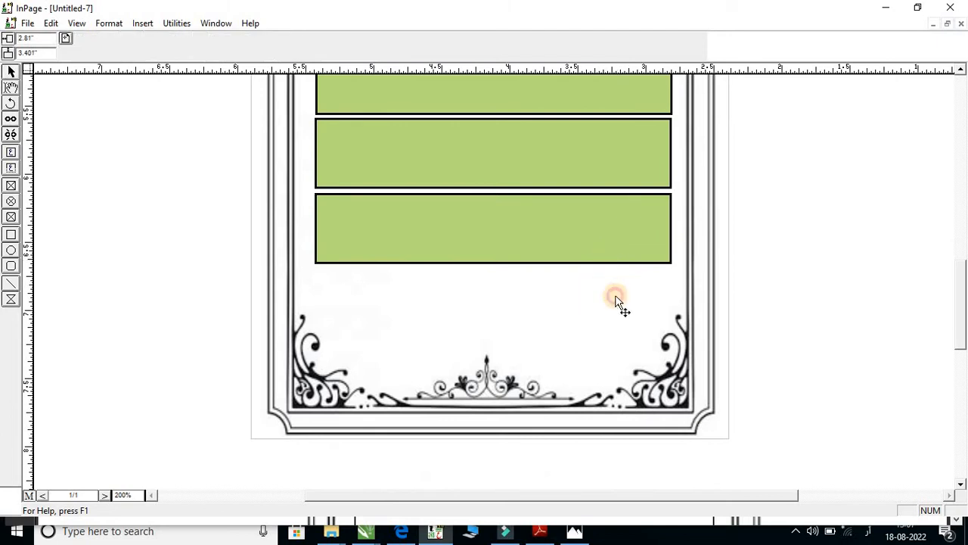
{"action": "key", "text": "ctrl+v"}
{"action": "left_click_drag", "start_coordinate": [638, 293], "coordinate": [649, 286]}
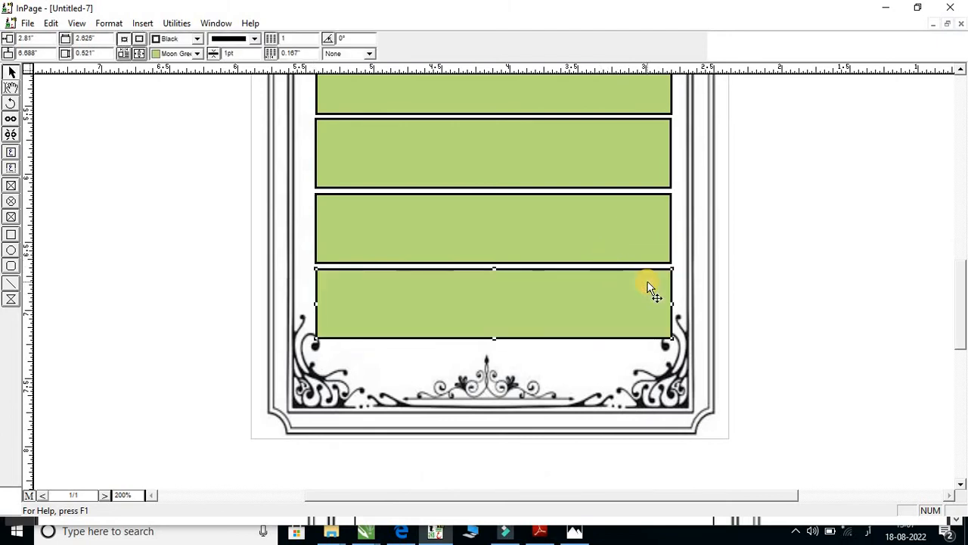
{"action": "key", "text": "Left"}
{"action": "key", "text": "Left"}
{"action": "key", "text": "Left"}
{"action": "key", "text": "Left"}
{"action": "key", "text": "Left"}
{"action": "key", "text": "Left"}
{"action": "key", "text": "Left"}
{"action": "key", "text": "Left"}
{"action": "key", "text": "Left"}
{"action": "key", "text": "Left"}
{"action": "key", "text": "Right"}
{"action": "key", "text": "Right"}
{"action": "key", "text": "Right"}
{"action": "key", "text": "Right"}
{"action": "key", "text": "Right"}
{"action": "key", "text": "Right"}
{"action": "key", "text": "Right"}
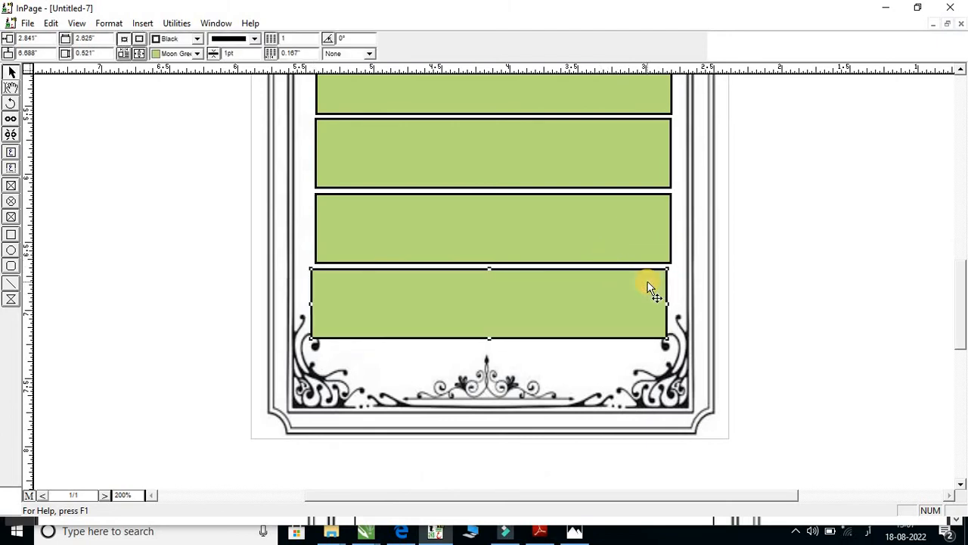
{"action": "key", "text": "Right"}
{"action": "key", "text": "Right"}
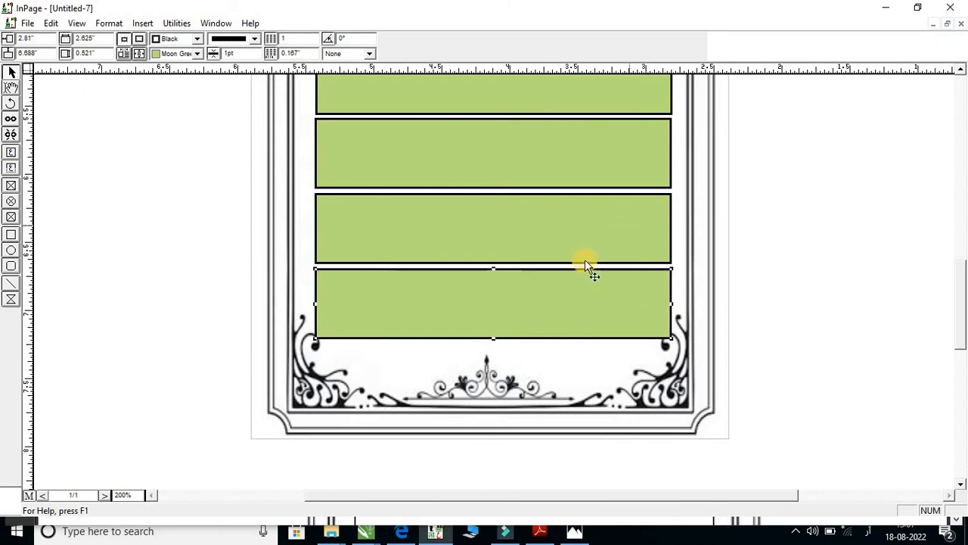
View the page at 100% and inspect the upper four boxes of the stack one by one.
{"action": "scroll", "coordinate": [580, 261], "scroll_direction": "up", "scroll_amount": 1}
{"action": "key", "text": "ctrl+1"}
{"action": "scroll", "coordinate": [567, 271], "scroll_direction": "up", "scroll_amount": 1}
{"action": "scroll", "coordinate": [571, 279], "scroll_direction": "up", "scroll_amount": 1}
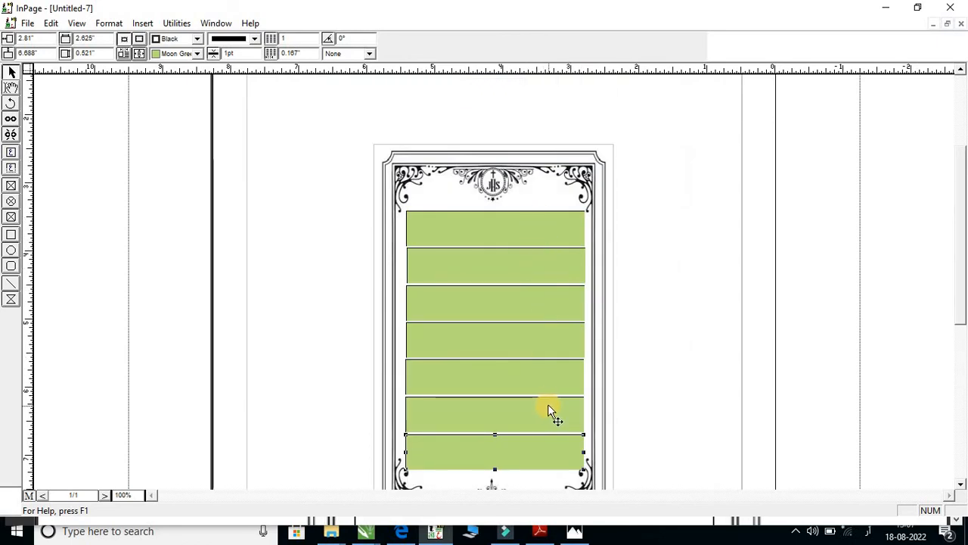
{"action": "left_click", "coordinate": [560, 222]}
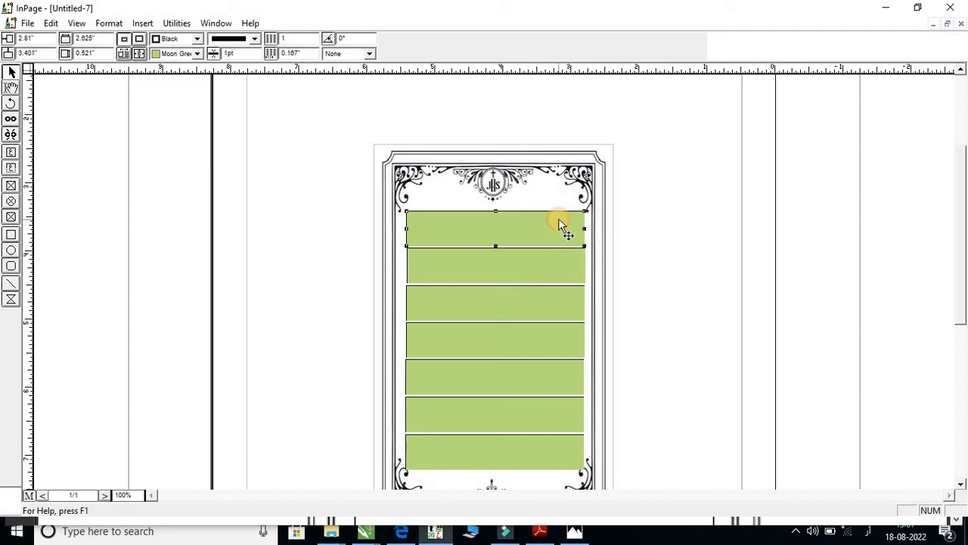
{"action": "left_click", "coordinate": [517, 265]}
{"action": "left_click", "coordinate": [516, 299]}
{"action": "left_click", "coordinate": [510, 349]}
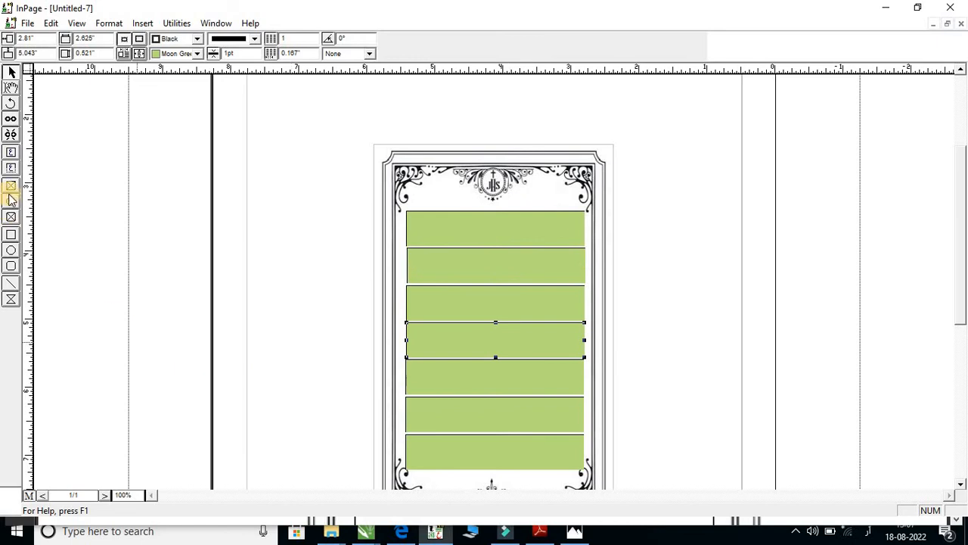
Link the seven text boxes in sequence from the top one to the bottom one and leave the master page.
{"action": "left_click", "coordinate": [11, 121]}
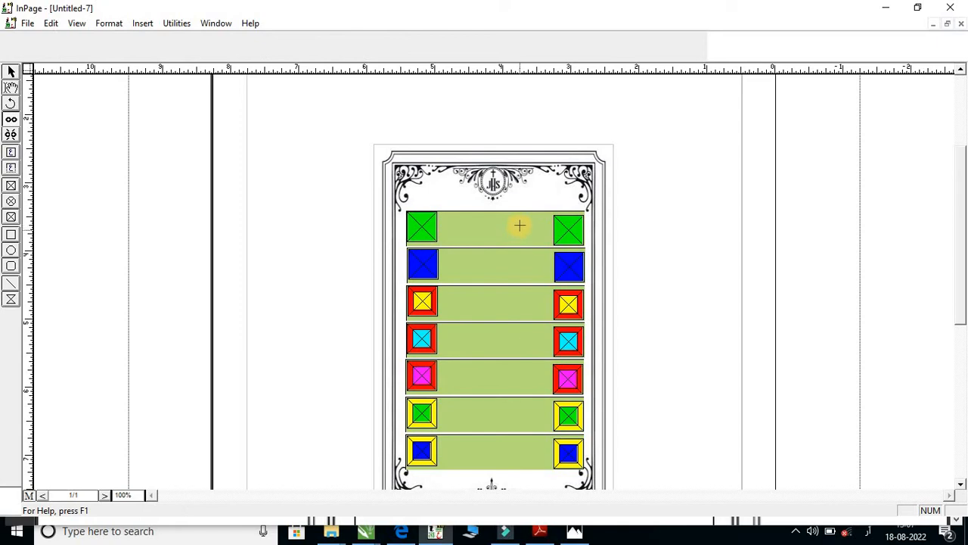
{"action": "left_click", "coordinate": [506, 261]}
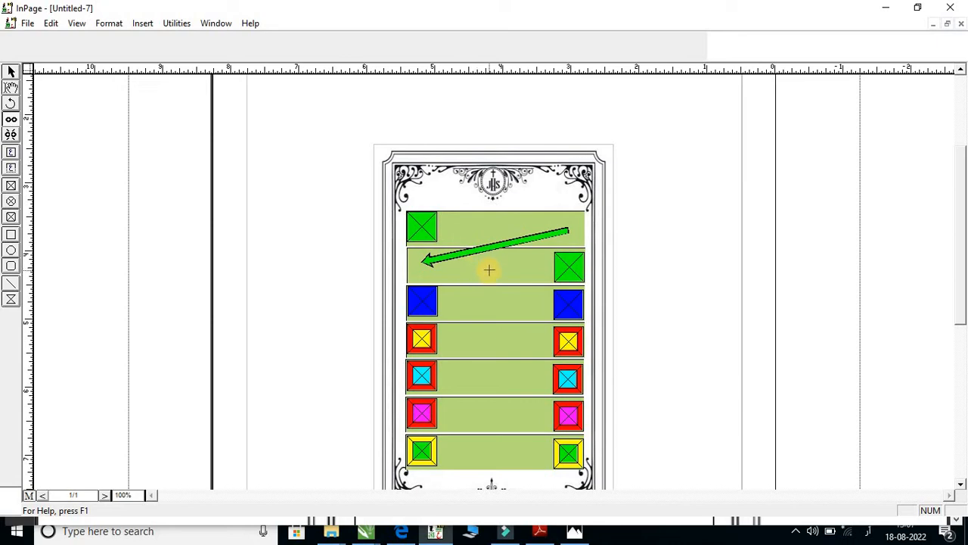
{"action": "left_click", "coordinate": [475, 305]}
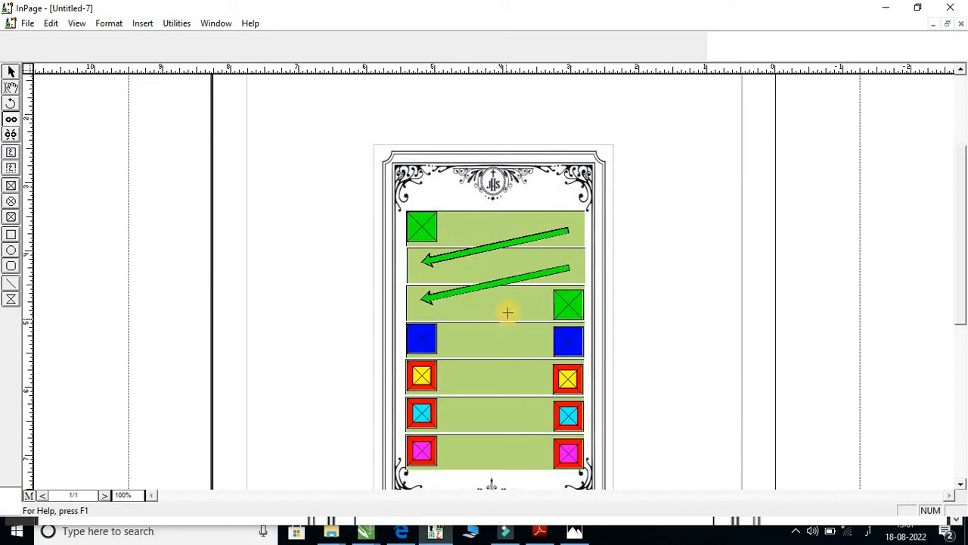
{"action": "left_click", "coordinate": [491, 337]}
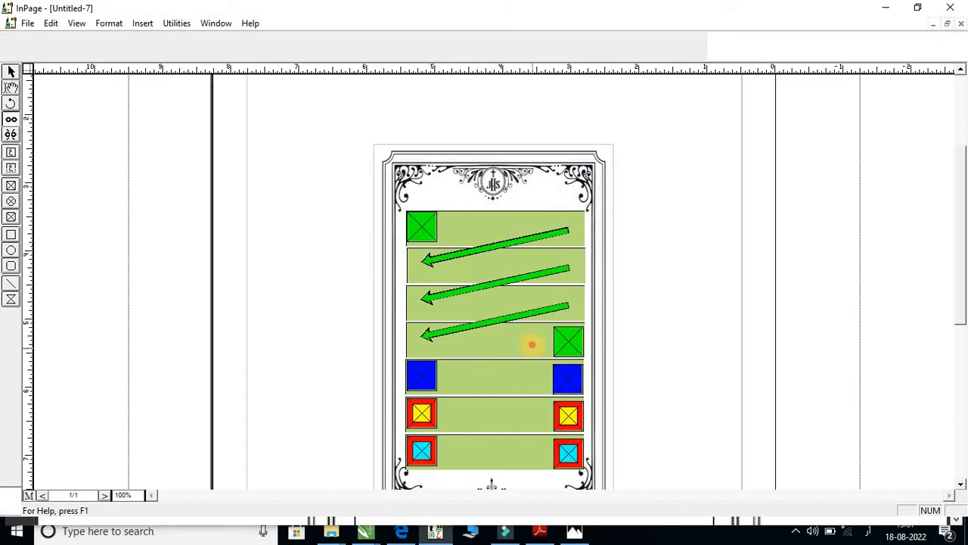
{"action": "left_click", "coordinate": [494, 381]}
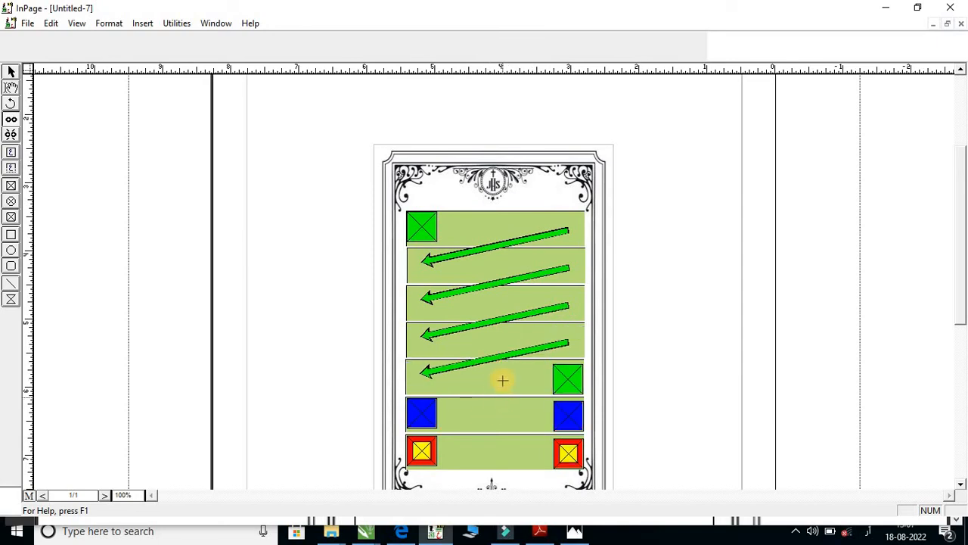
{"action": "left_click", "coordinate": [491, 425]}
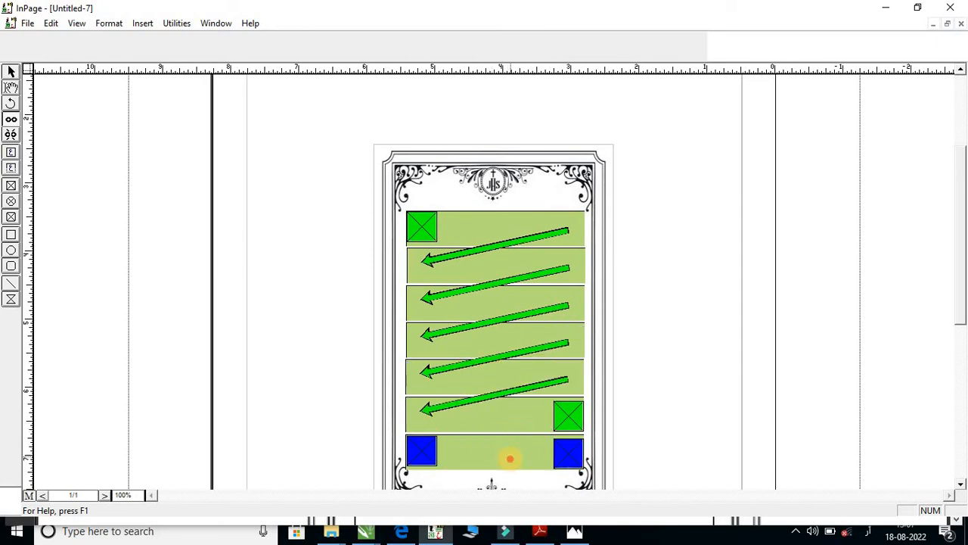
{"action": "left_click", "coordinate": [507, 456]}
{"action": "scroll", "coordinate": [533, 384], "scroll_direction": "down", "scroll_amount": 3}
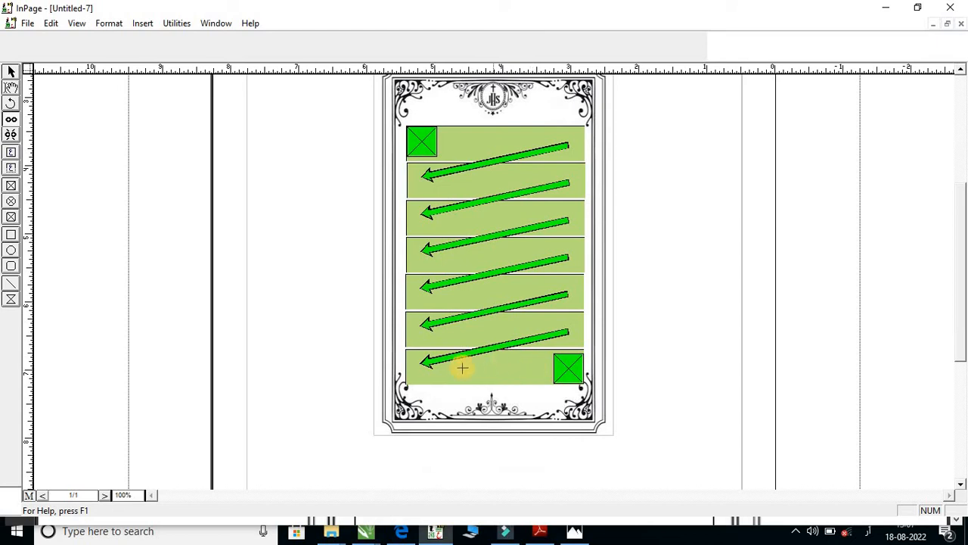
{"action": "left_click", "coordinate": [28, 495]}
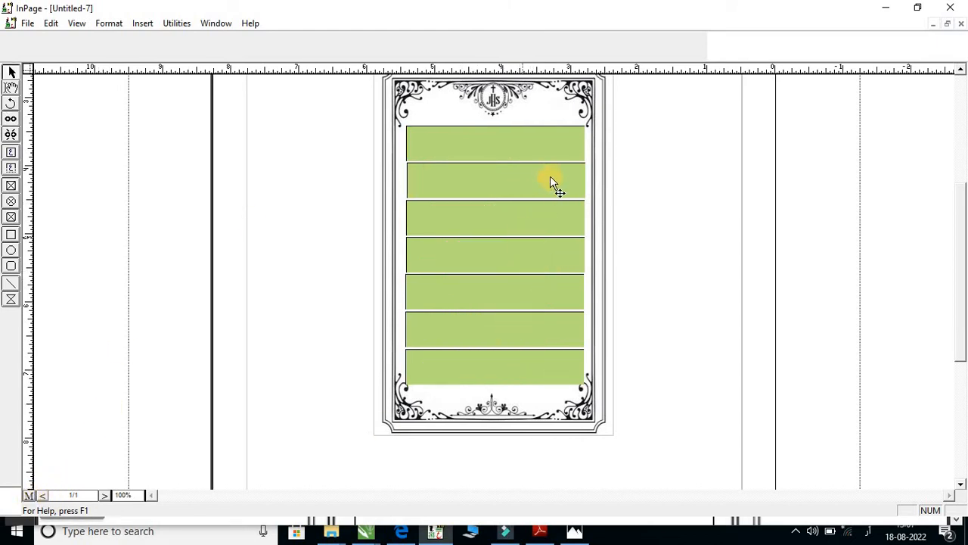
Copy all the Arabic text in the Untitled-6 document.
{"action": "left_click", "coordinate": [216, 23]}
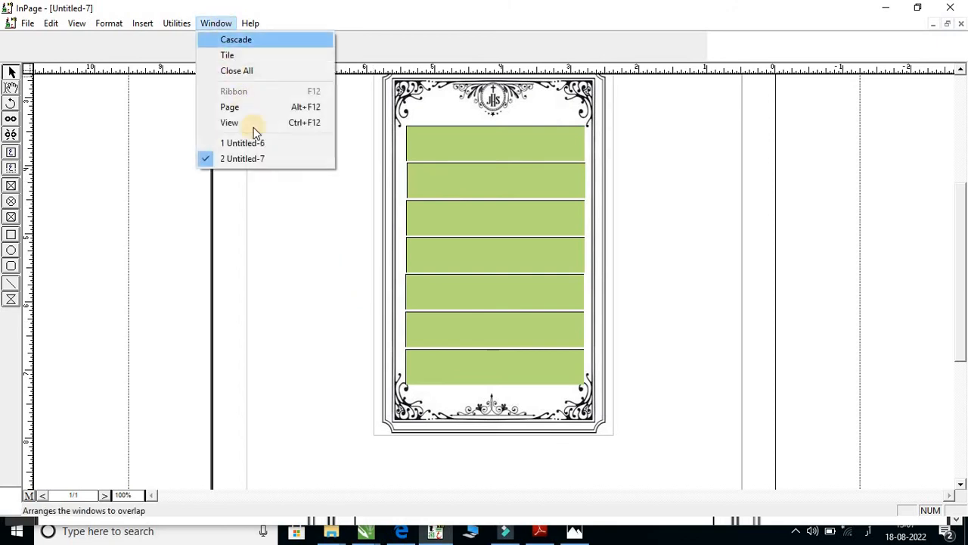
{"action": "left_click", "coordinate": [260, 143]}
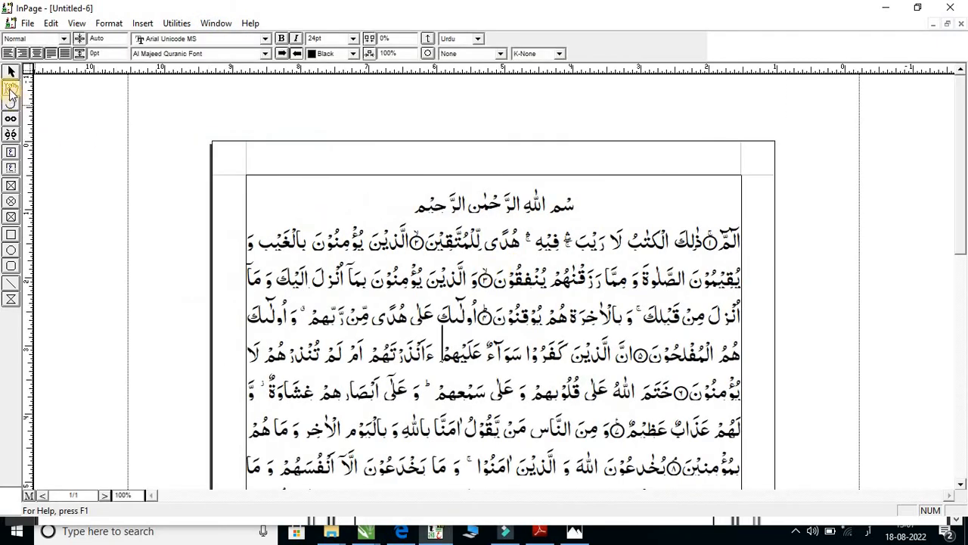
{"action": "key", "text": "ctrl+a"}
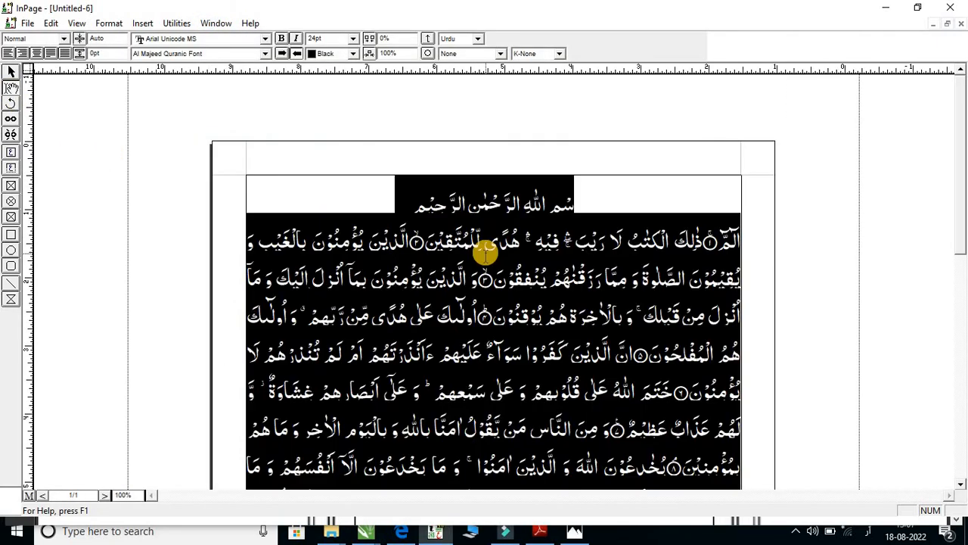
Paste the copied Arabic text into the first line box of Untitled-7 so it flows through the linked boxes.
{"action": "left_click", "coordinate": [215, 23]}
{"action": "left_click", "coordinate": [242, 158]}
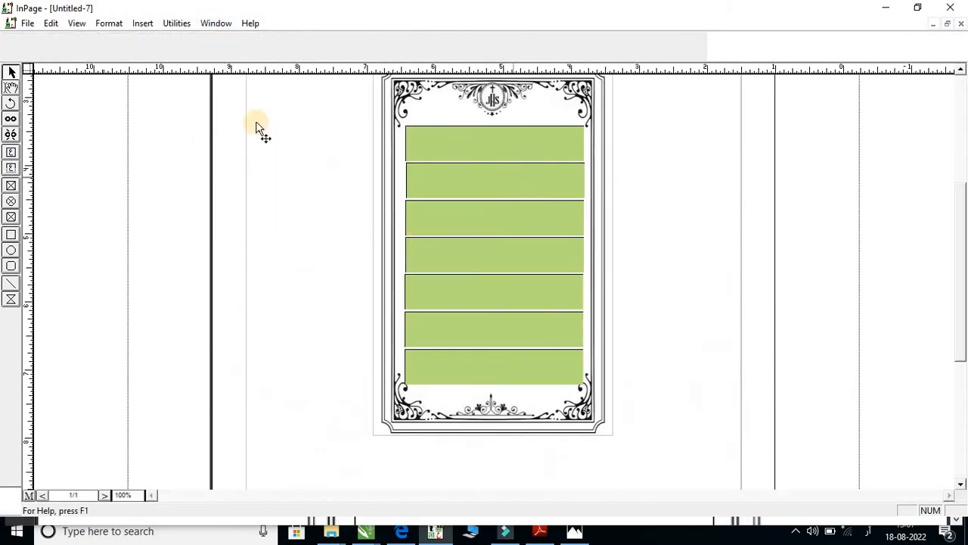
{"action": "left_click", "coordinate": [486, 140]}
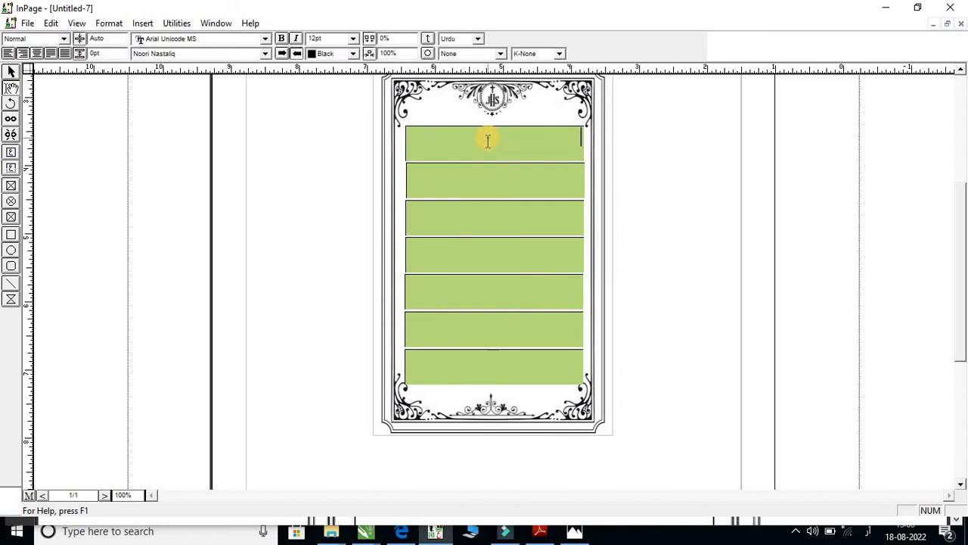
{"action": "key", "text": "ctrl+v"}
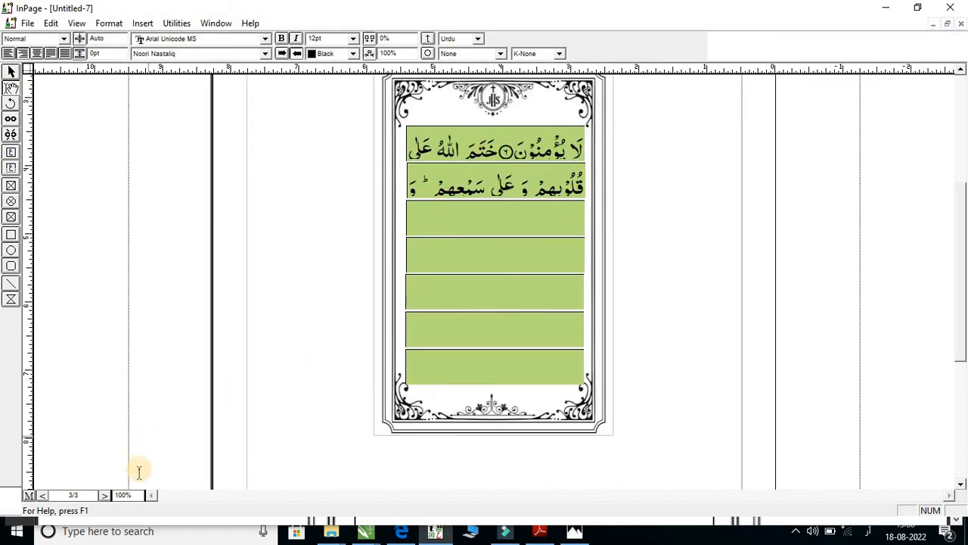
Select all the linked Arabic text and reduce its font size, first to 22 pt and finally to 20 pt.
{"action": "left_click", "coordinate": [105, 495]}
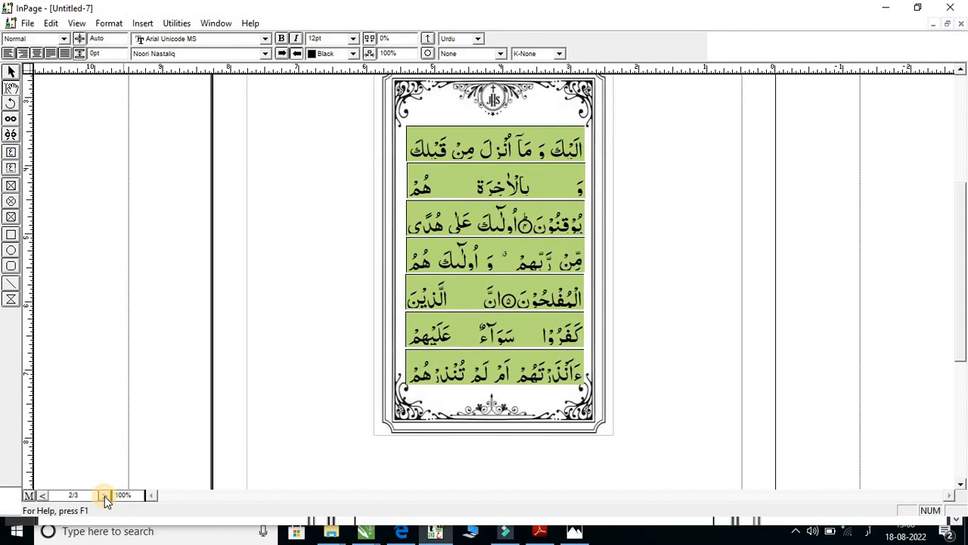
{"action": "left_click", "coordinate": [502, 150]}
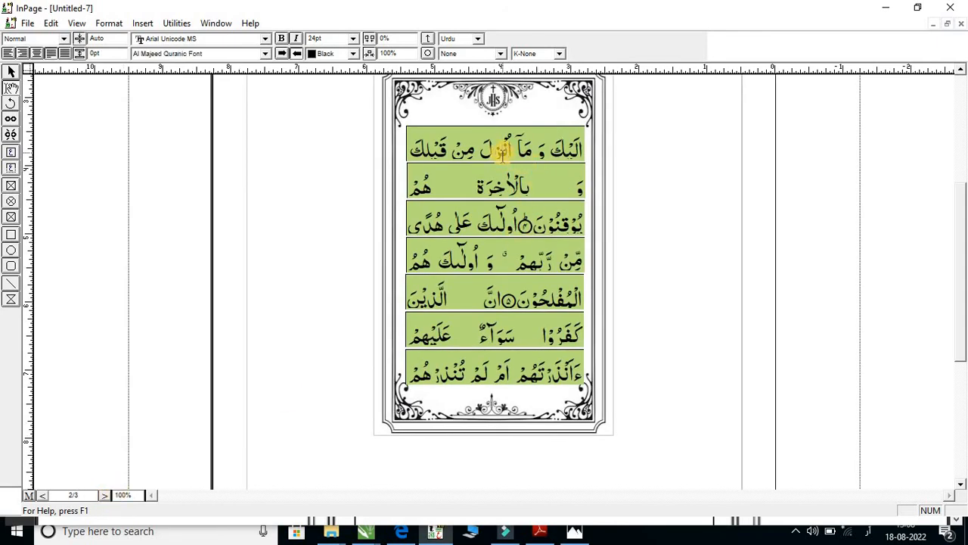
{"action": "key", "text": "ctrl+a"}
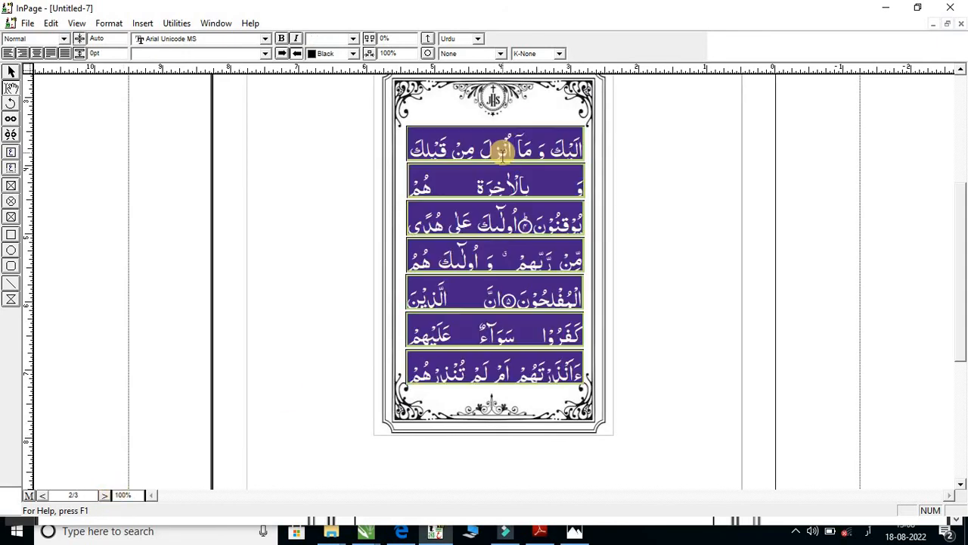
{"action": "left_click", "coordinate": [342, 39]}
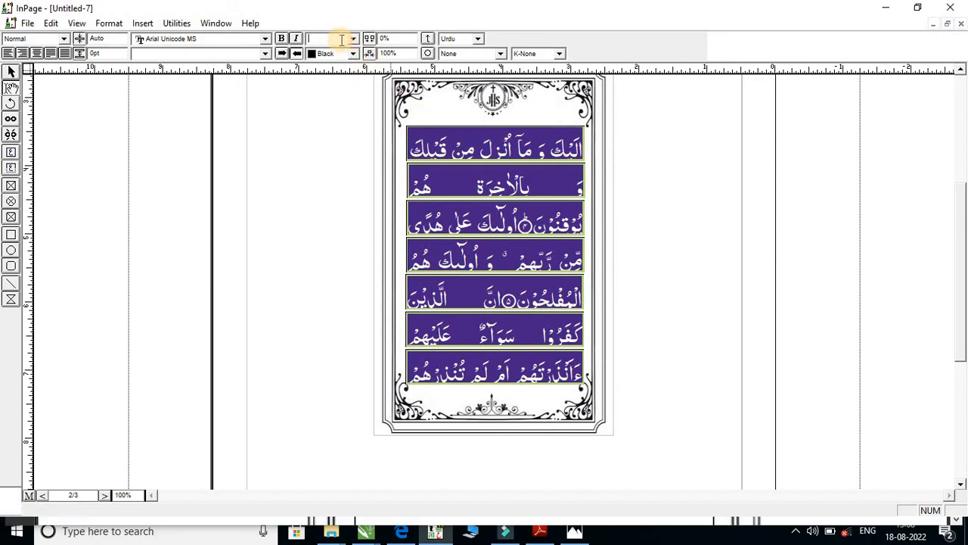
{"action": "type", "text": "22"}
{"action": "key", "text": "Return"}
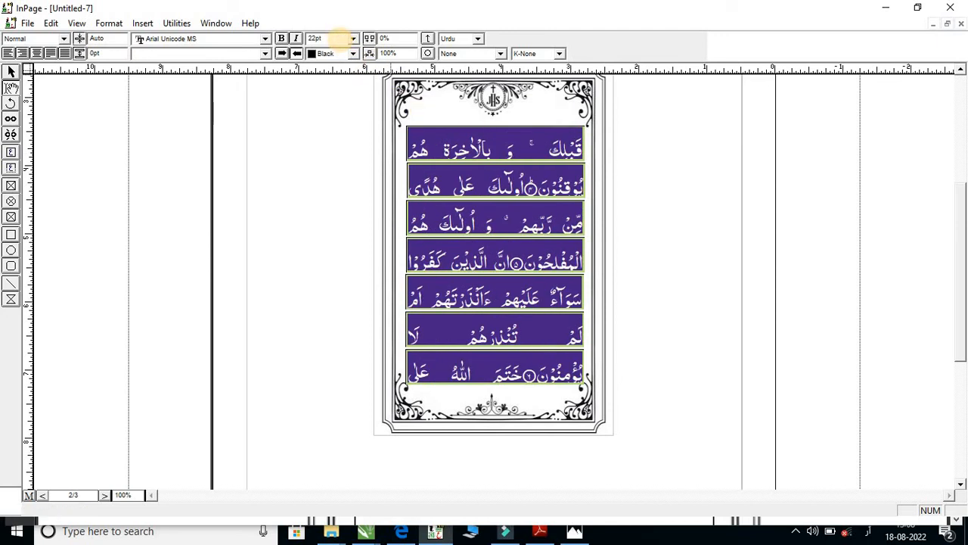
{"action": "double_click", "coordinate": [337, 37]}
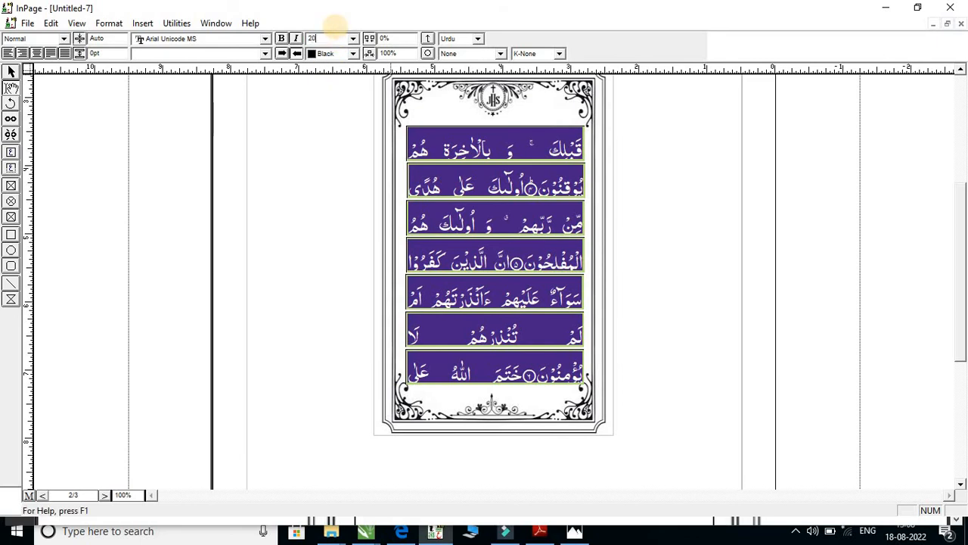
{"action": "key", "text": "Return"}
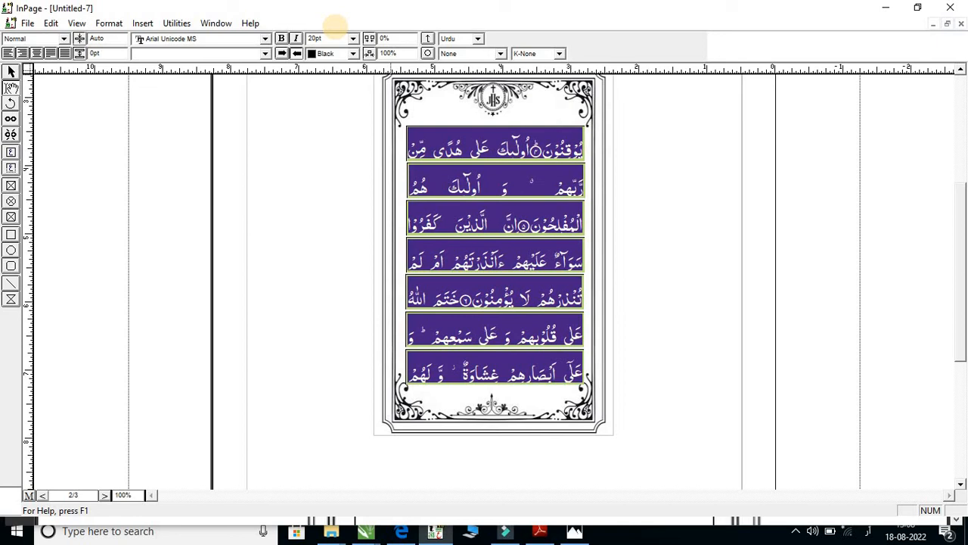
{"action": "double_click", "coordinate": [330, 39]}
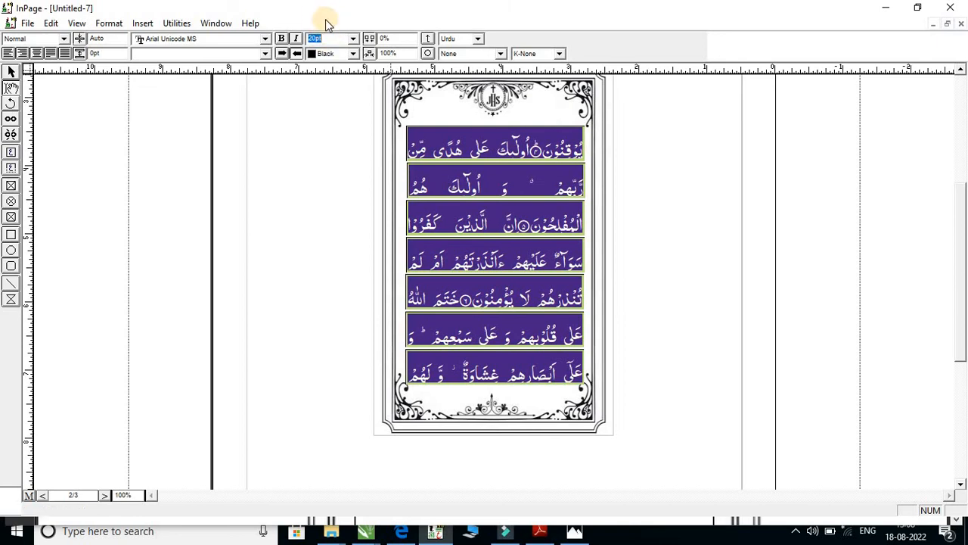
{"action": "left_click", "coordinate": [480, 178]}
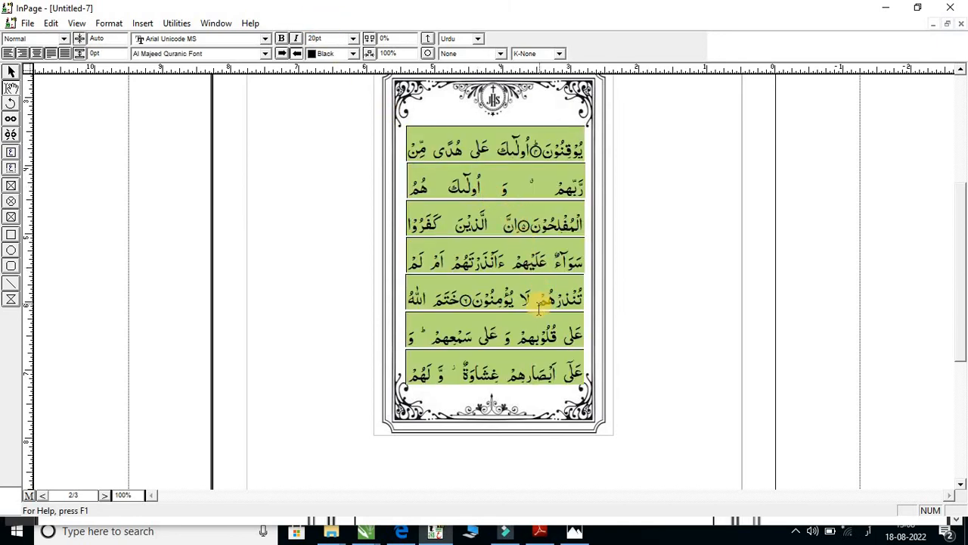
Delete the extra spaces around the small pause mark in the second line of page 2.
{"action": "left_click", "coordinate": [517, 186]}
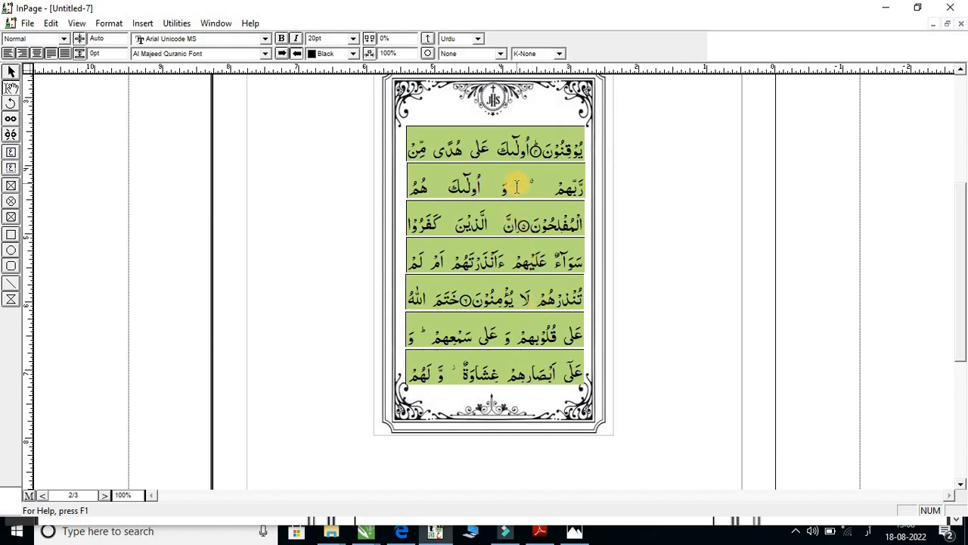
{"action": "key", "text": "BackSpace"}
{"action": "left_click", "coordinate": [540, 186]}
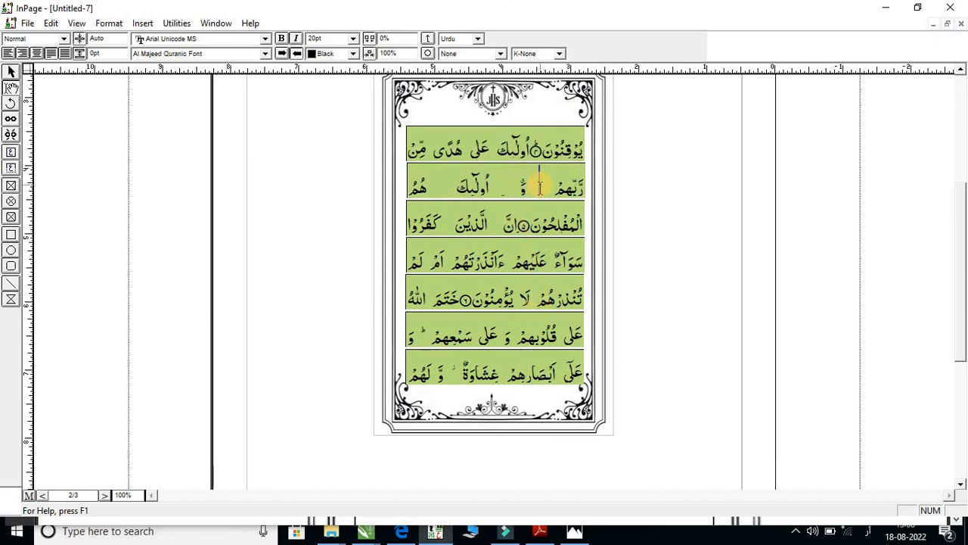
{"action": "key", "text": "BackSpace"}
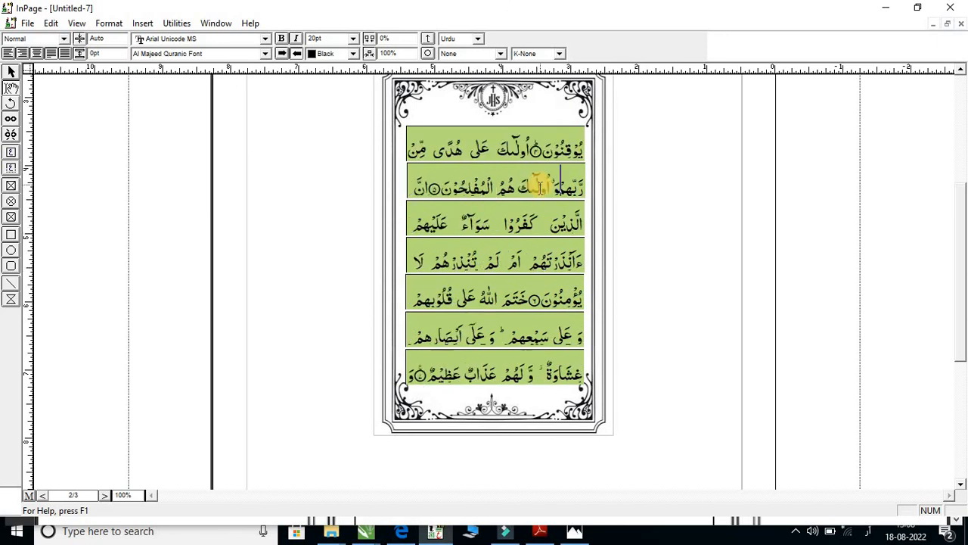
Review how the reflowed text fills the line boxes on page 2 and on the following pages up to page 4.
{"action": "left_click", "coordinate": [501, 313]}
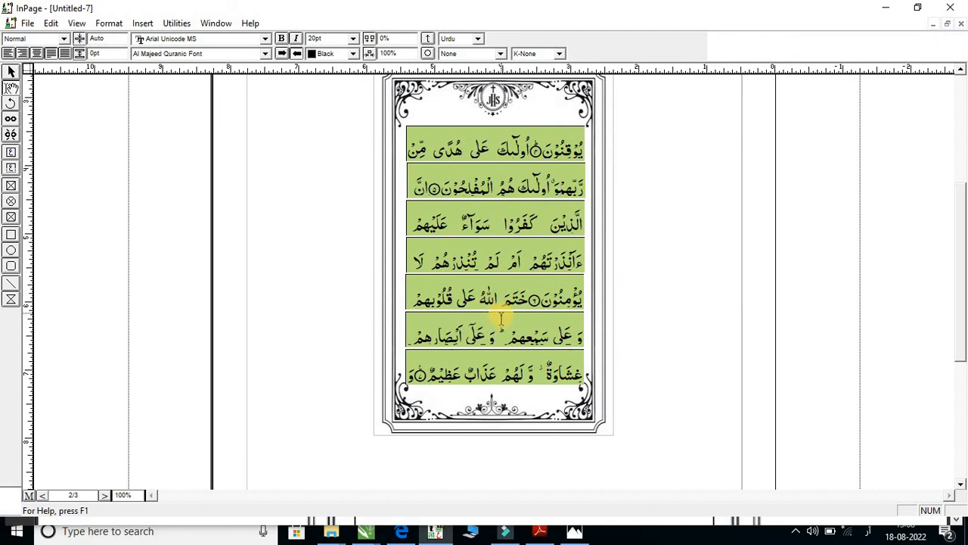
{"action": "scroll", "coordinate": [501, 317], "scroll_direction": "down", "scroll_amount": 2}
{"action": "scroll", "coordinate": [513, 281], "scroll_direction": "up", "scroll_amount": 2}
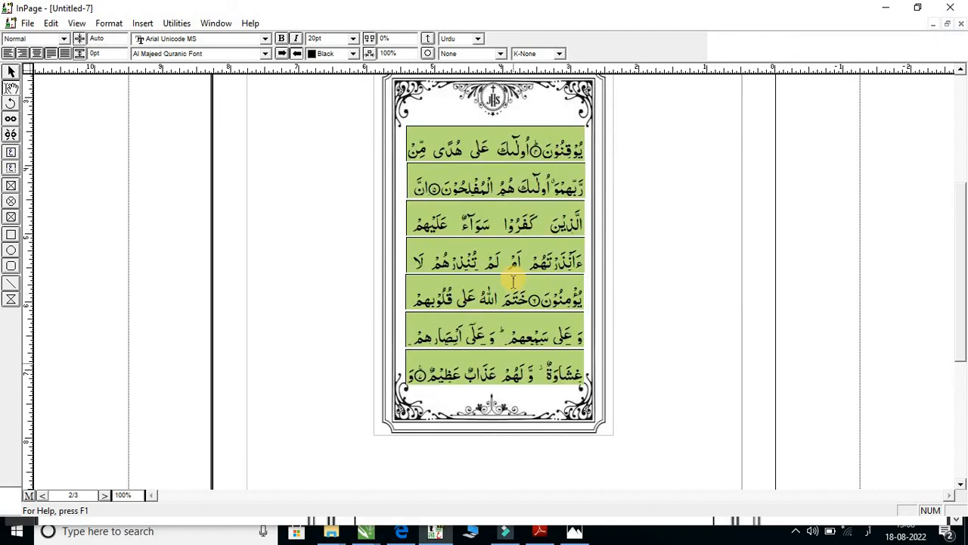
{"action": "scroll", "coordinate": [518, 280], "scroll_direction": "up", "scroll_amount": 2}
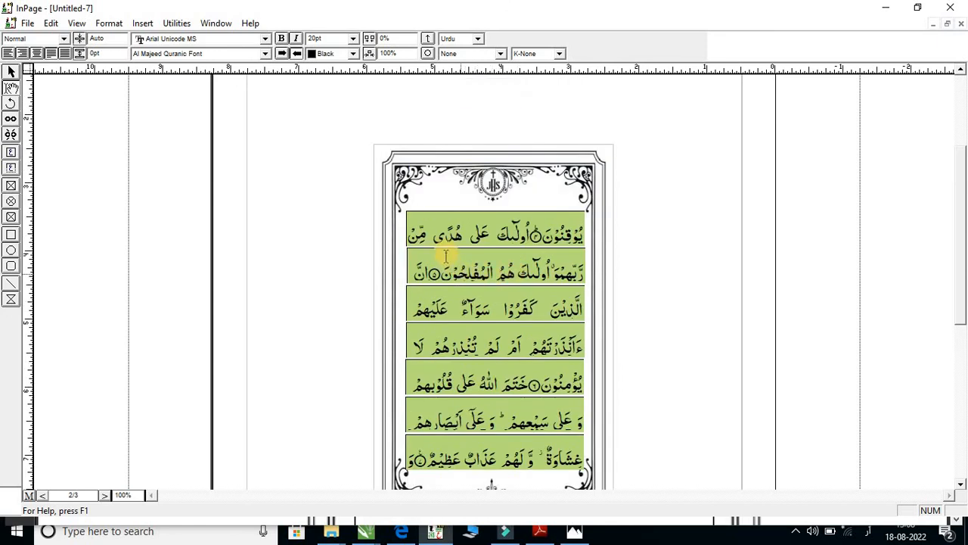
{"action": "left_click", "coordinate": [456, 343]}
{"action": "scroll", "coordinate": [485, 372], "scroll_direction": "down", "scroll_amount": 2}
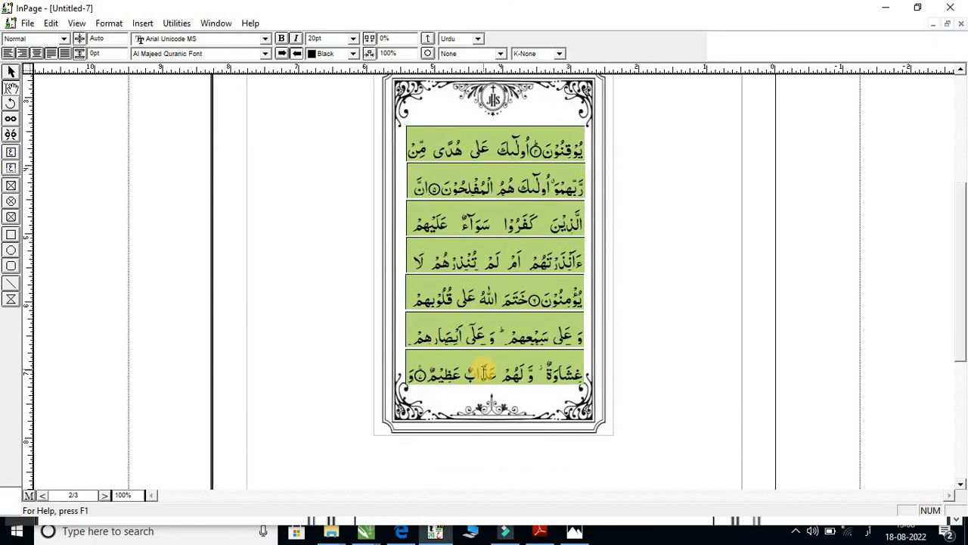
{"action": "scroll", "coordinate": [489, 320], "scroll_direction": "up", "scroll_amount": 2}
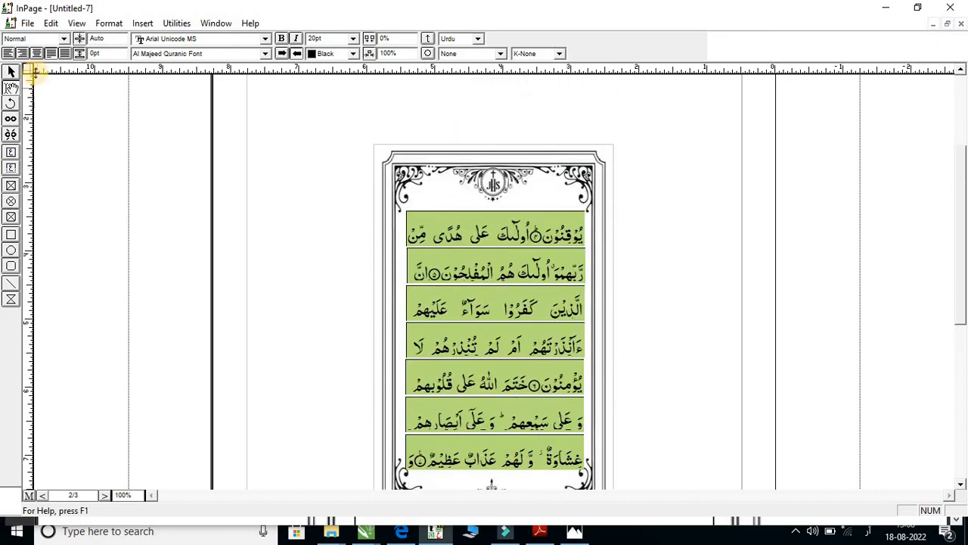
{"action": "left_click", "coordinate": [27, 23]}
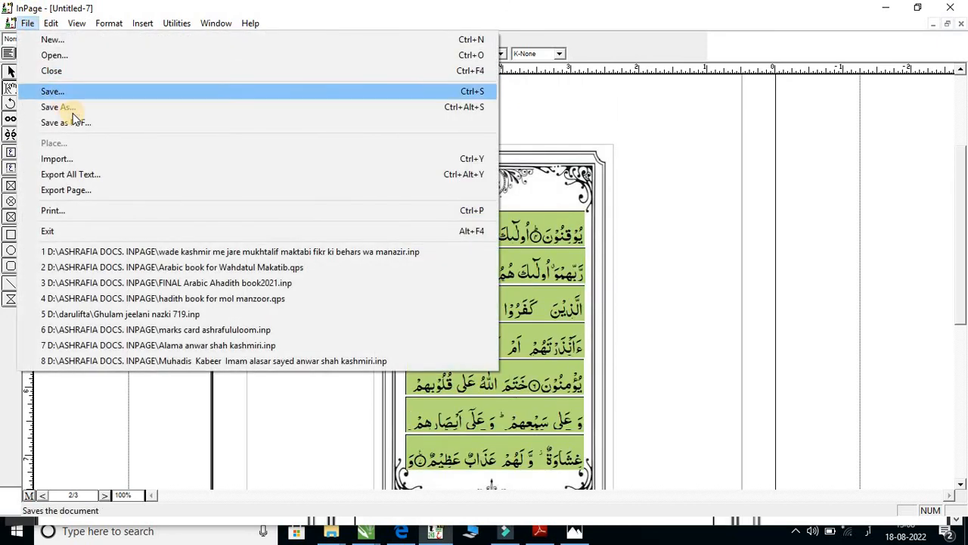
{"action": "left_click", "coordinate": [517, 258]}
{"action": "scroll", "coordinate": [361, 361], "scroll_direction": "down", "scroll_amount": 2}
{"action": "left_click", "coordinate": [41, 495]}
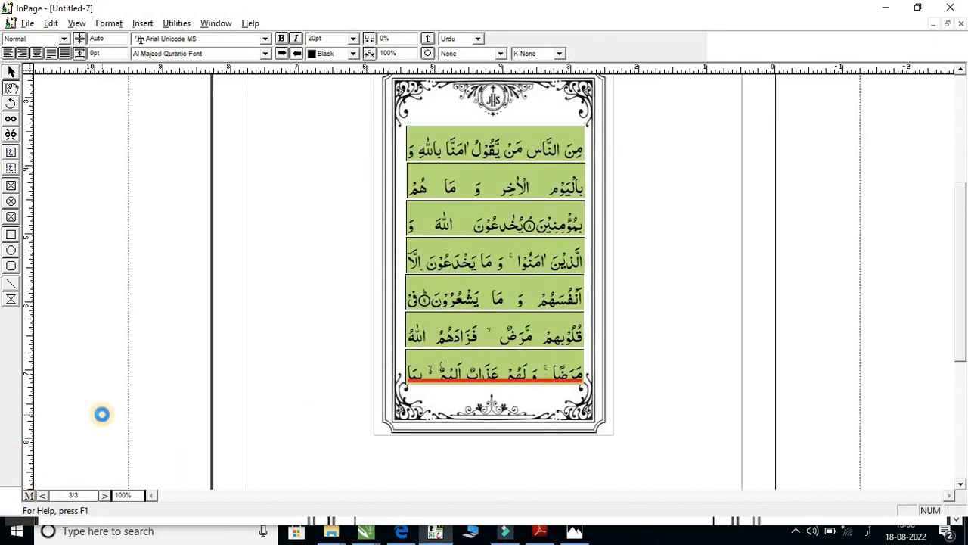
{"action": "key", "text": "Return"}
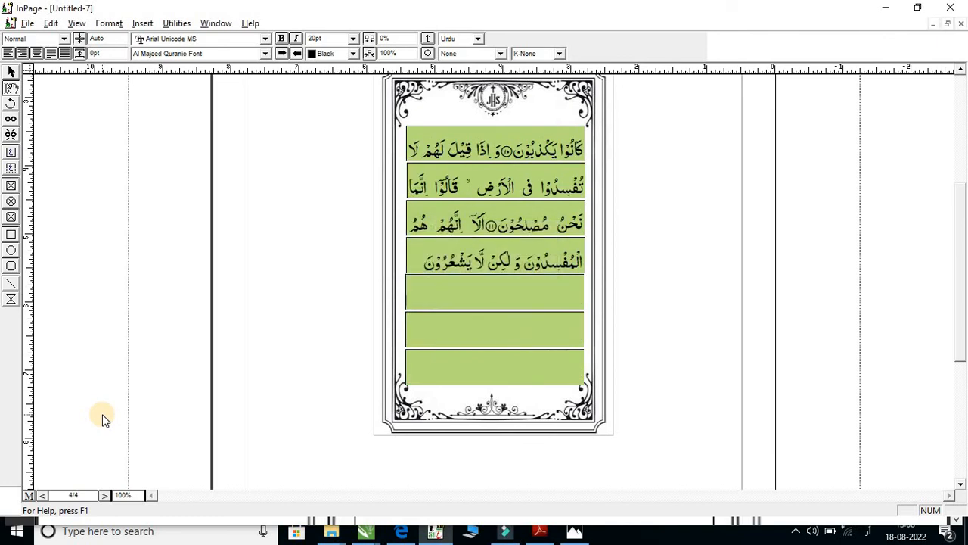
Save pages 1 to 4 as a PDF file named booo on the Desktop.
{"action": "left_click", "coordinate": [28, 23]}
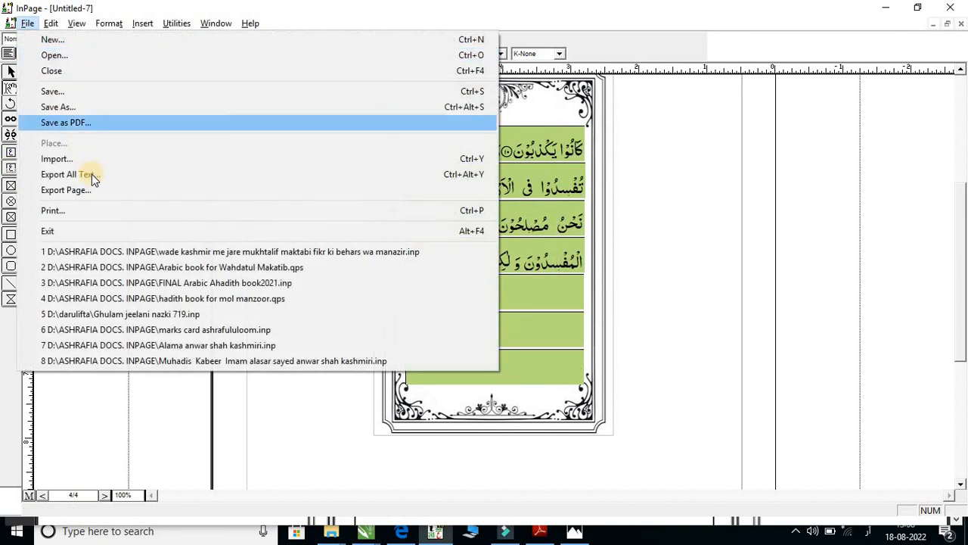
{"action": "left_click", "coordinate": [99, 122]}
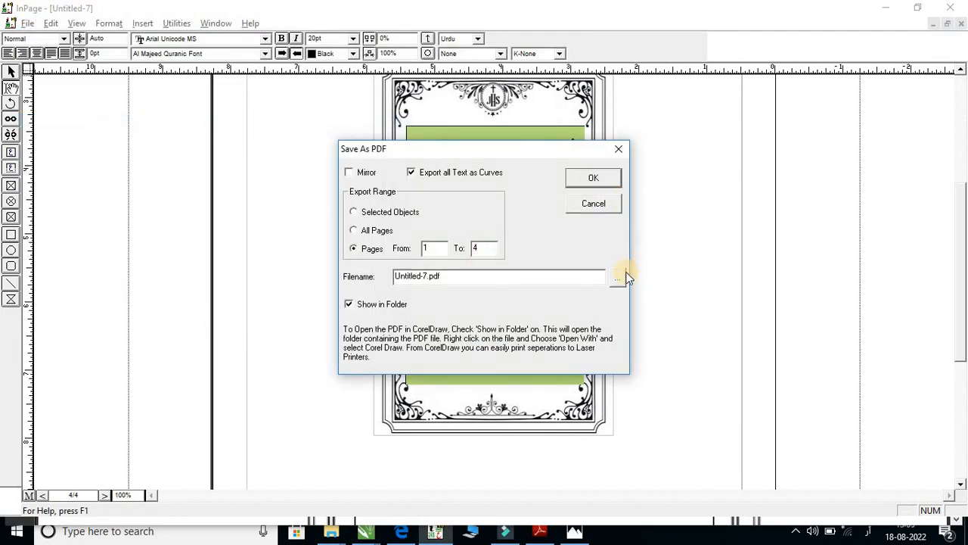
{"action": "left_click", "coordinate": [454, 370]}
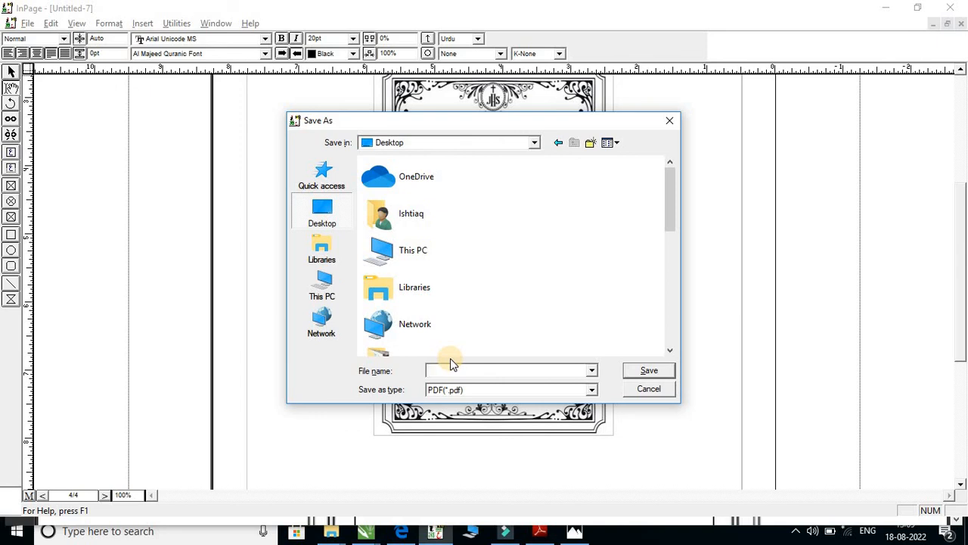
{"action": "type", "text": "booo"}
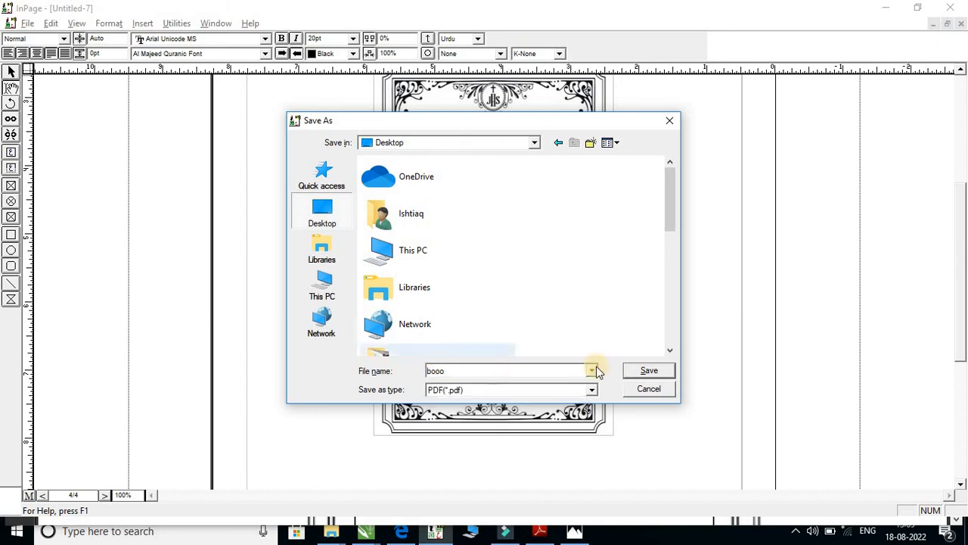
{"action": "left_click", "coordinate": [652, 370]}
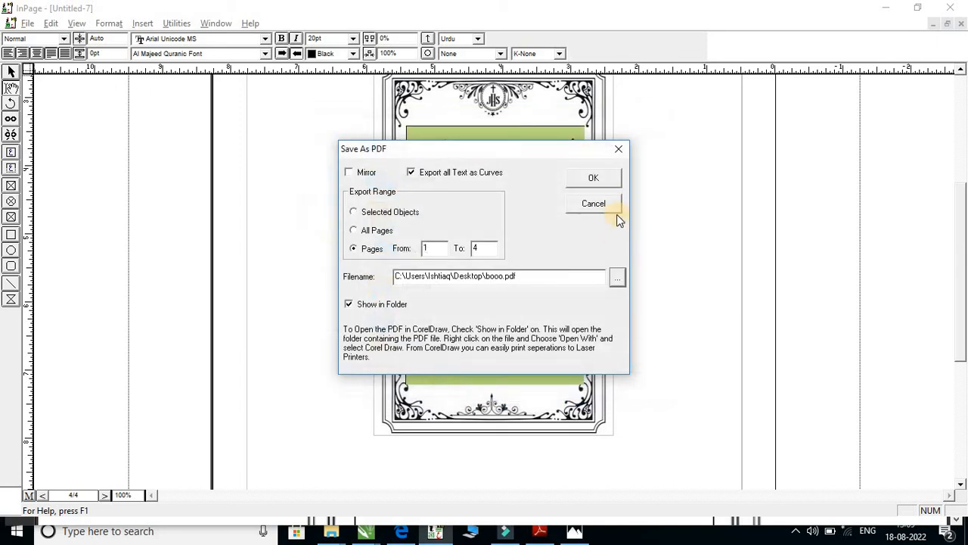
{"action": "left_click", "coordinate": [609, 177]}
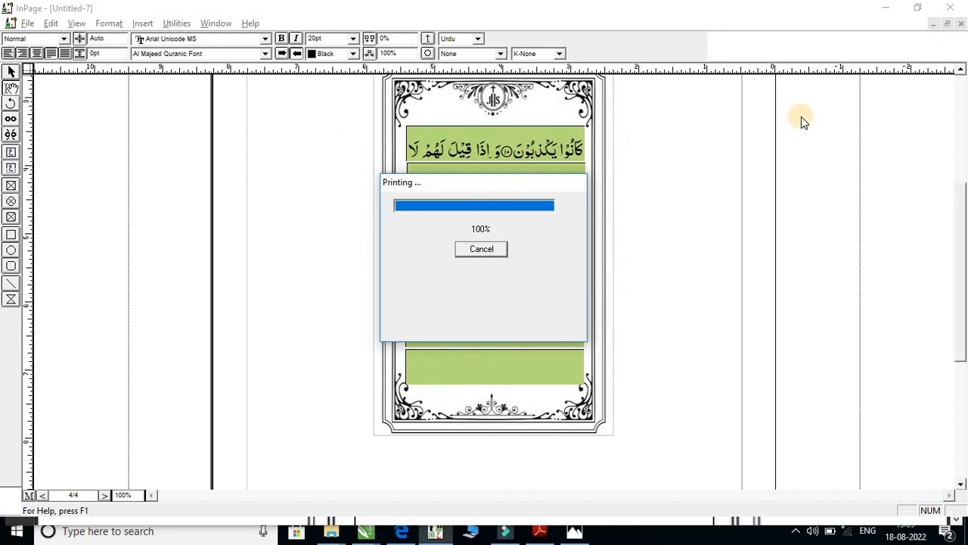
Clear the open windows, open booo.pdf from the desktop in Adobe Reader and examine the border and text lines on its first page.
{"action": "left_click", "coordinate": [886, 7]}
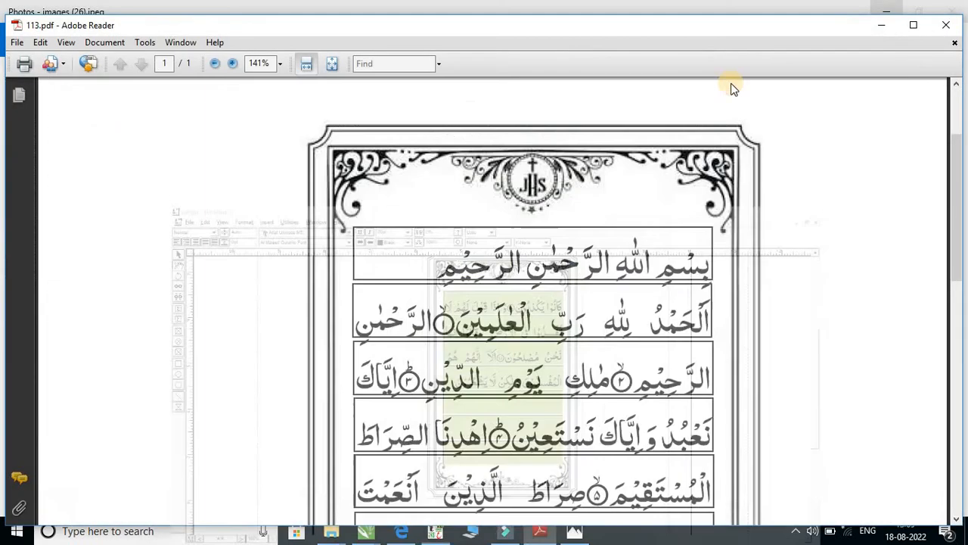
{"action": "left_click", "coordinate": [891, 24]}
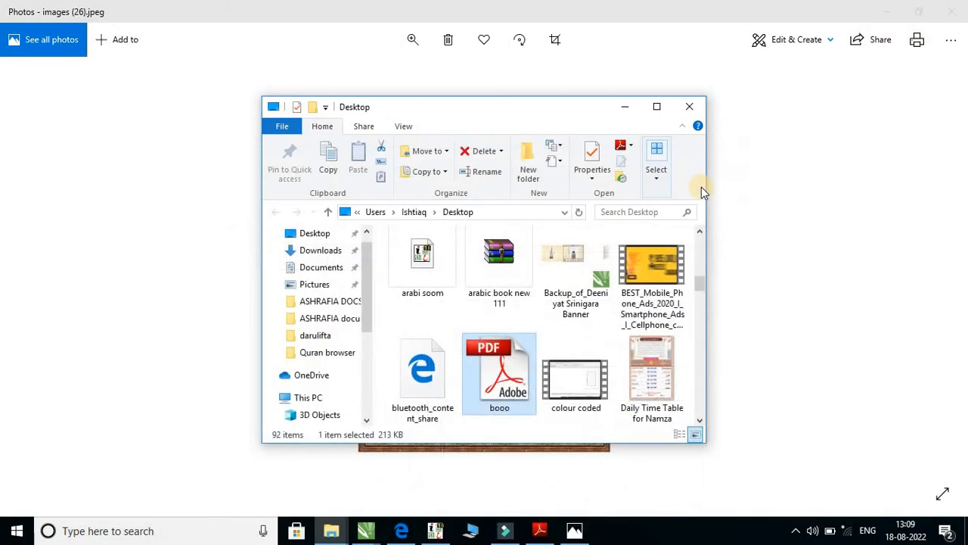
{"action": "left_click", "coordinate": [848, 38]}
{"action": "left_click", "coordinate": [952, 11]}
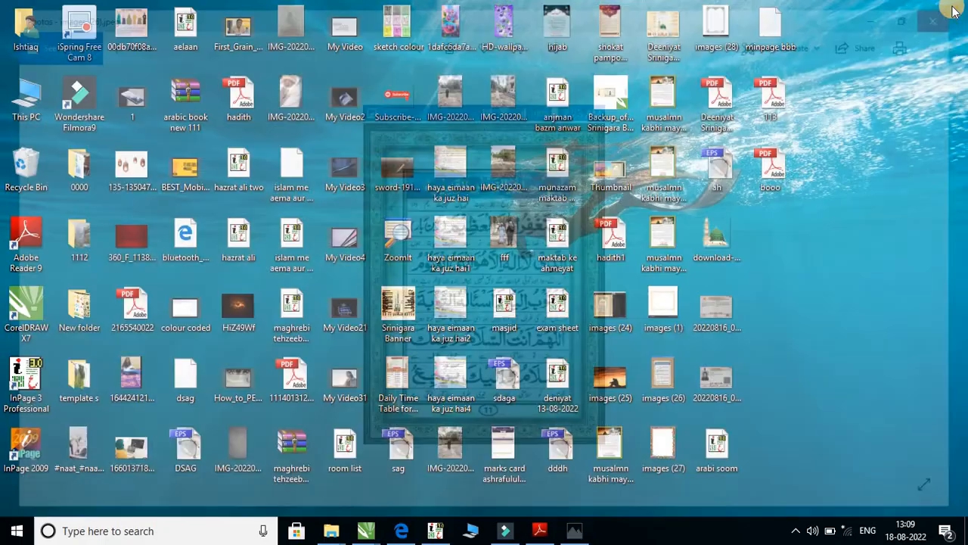
{"action": "double_click", "coordinate": [770, 166]}
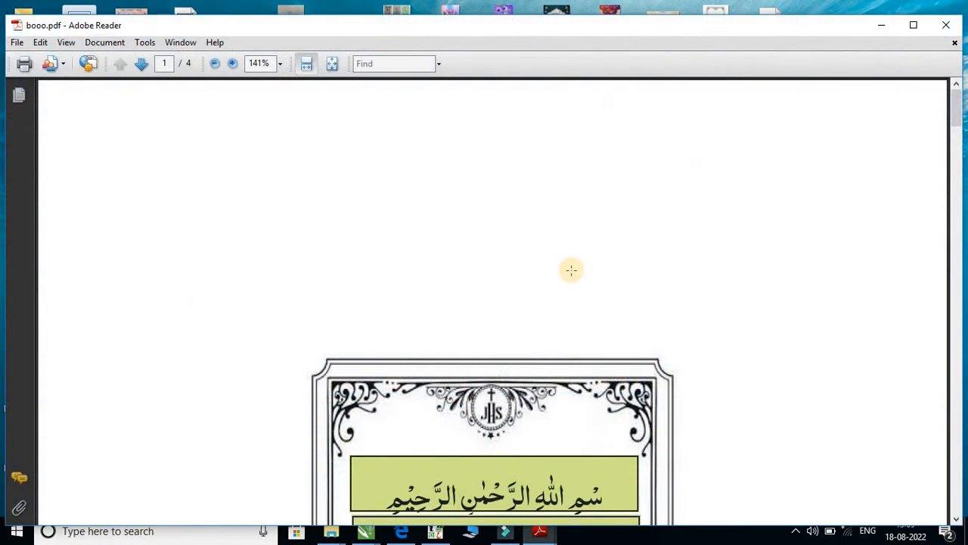
{"action": "scroll", "coordinate": [571, 270], "scroll_direction": "down", "scroll_amount": 10}
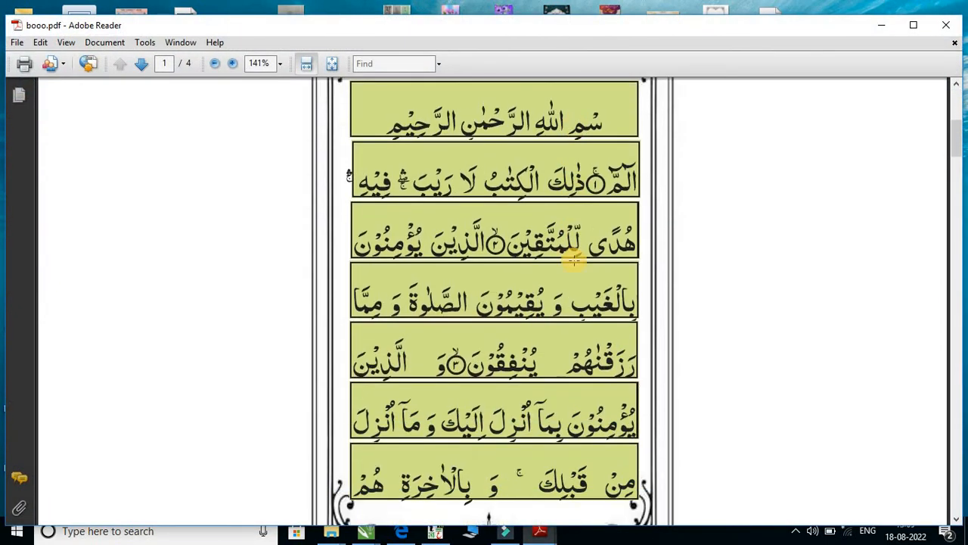
{"action": "scroll", "coordinate": [575, 260], "scroll_direction": "down", "scroll_amount": 2}
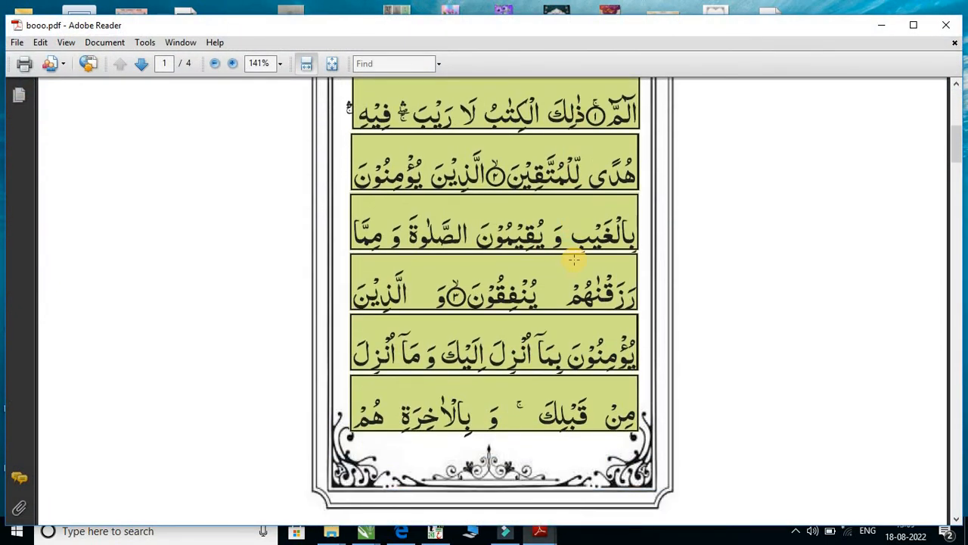
{"action": "scroll", "coordinate": [575, 260], "scroll_direction": "up", "scroll_amount": 4}
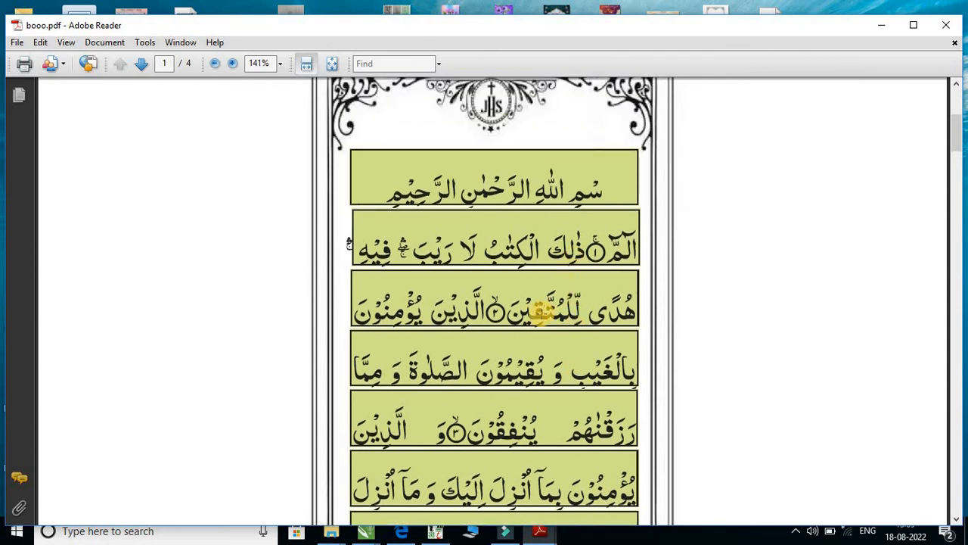